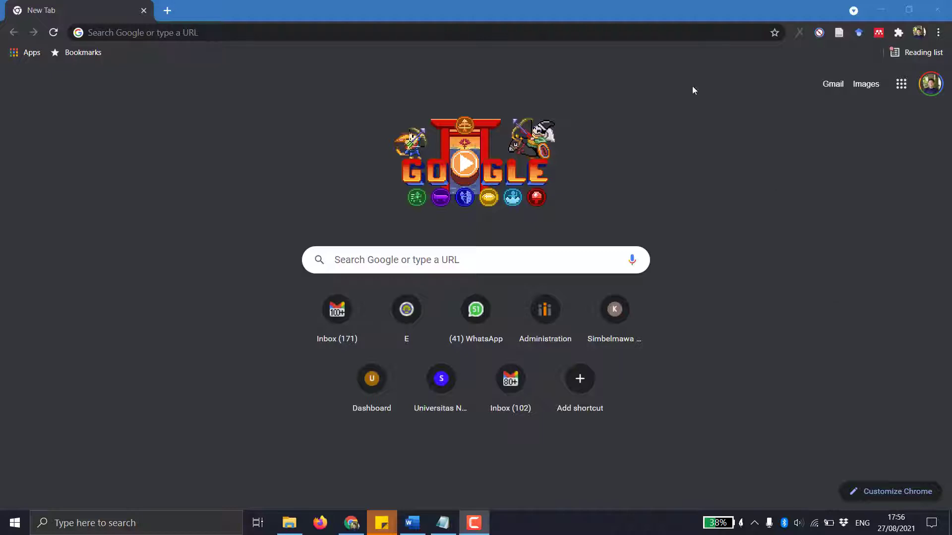
Open siakad.um.ac.id and display the Matakuliah regular teaching list.
{"action": "left_click", "coordinate": [376, 32]}
{"action": "type", "text": "siak"}
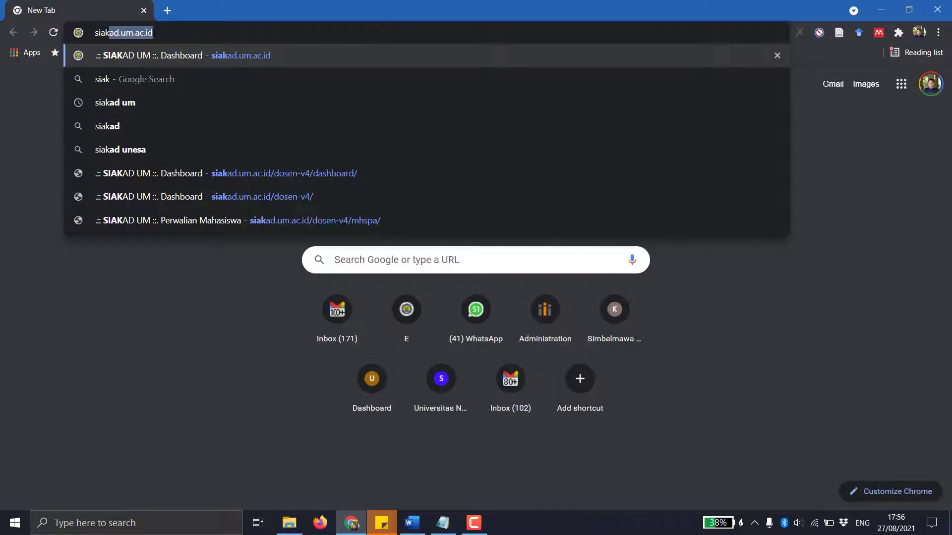
{"action": "key", "text": "Return"}
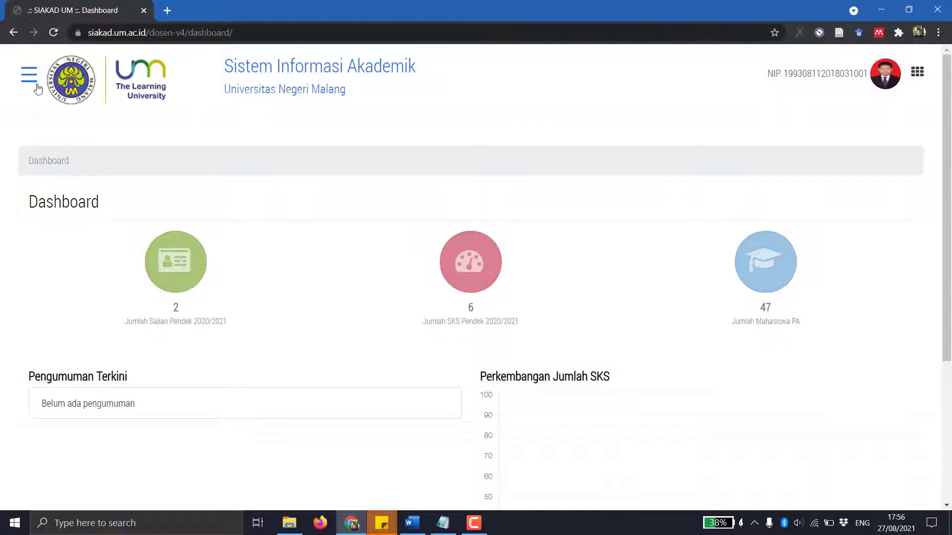
{"action": "left_click", "coordinate": [29, 75]}
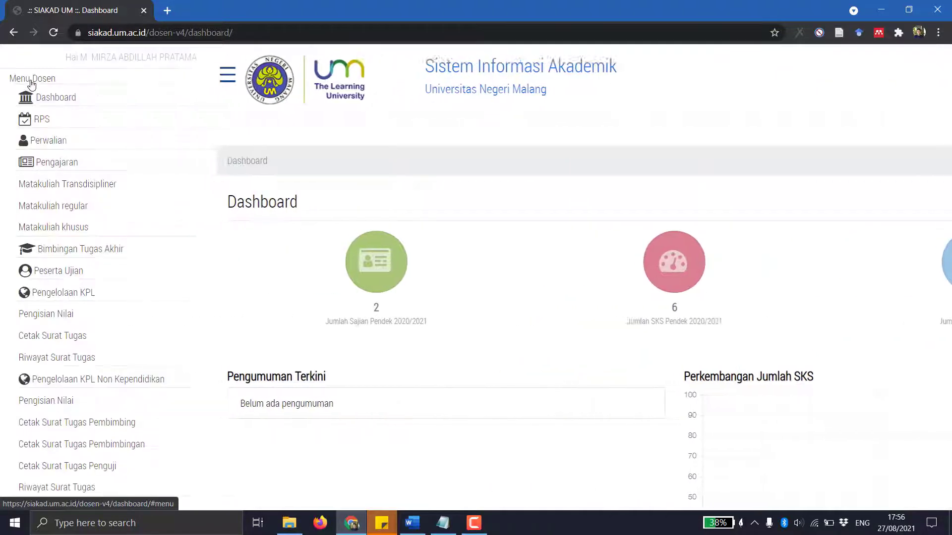
{"action": "left_click", "coordinate": [35, 206]}
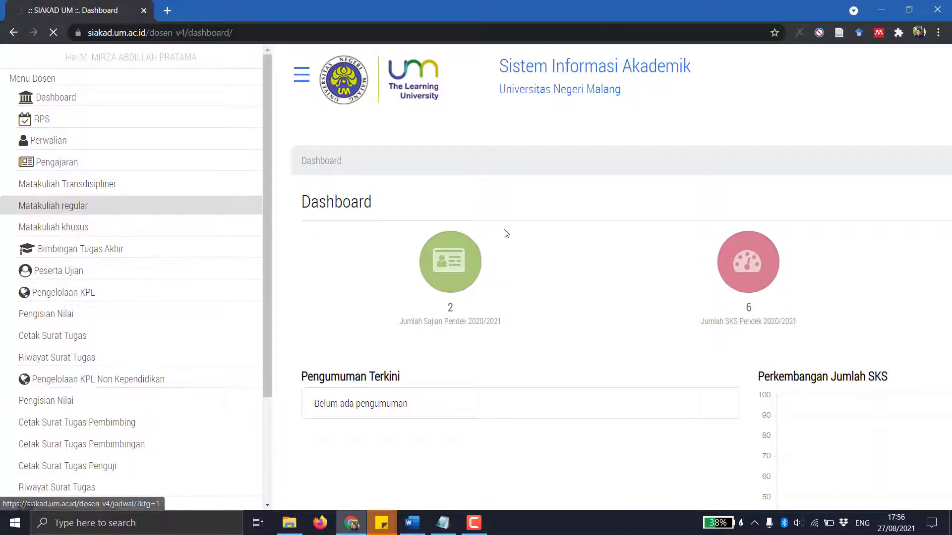
{"action": "scroll", "coordinate": [432, 224], "scroll_direction": "down", "scroll_amount": 8}
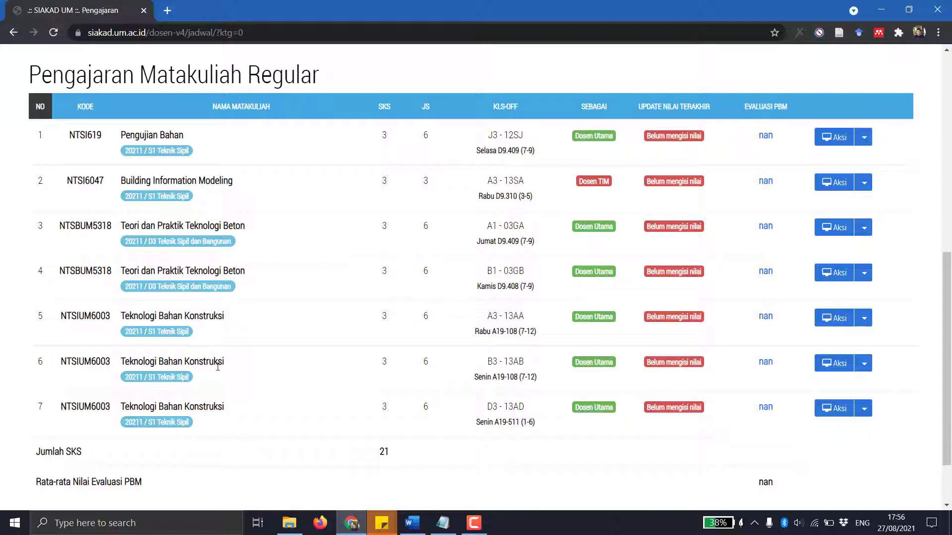
Filter the regular course list to academic year 2020/2021, semester Genap.
{"action": "scroll", "coordinate": [218, 367], "scroll_direction": "up", "scroll_amount": 6}
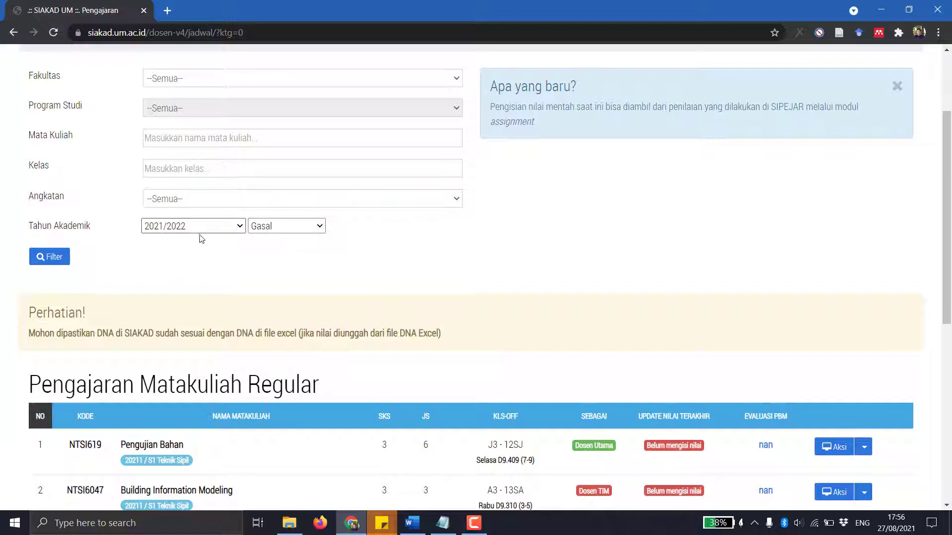
{"action": "scroll", "coordinate": [200, 239], "scroll_direction": "down", "scroll_amount": 1}
{"action": "left_click", "coordinate": [181, 164]}
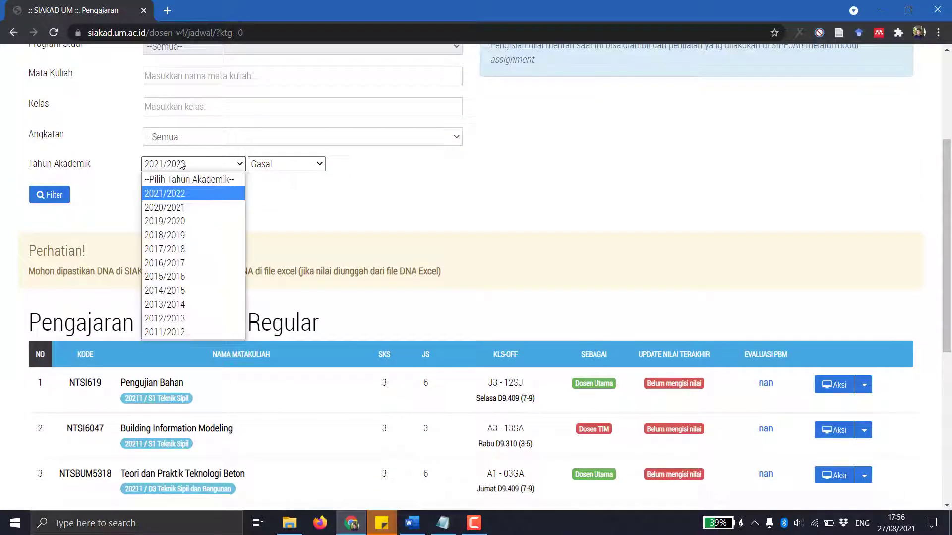
{"action": "left_click", "coordinate": [184, 210]}
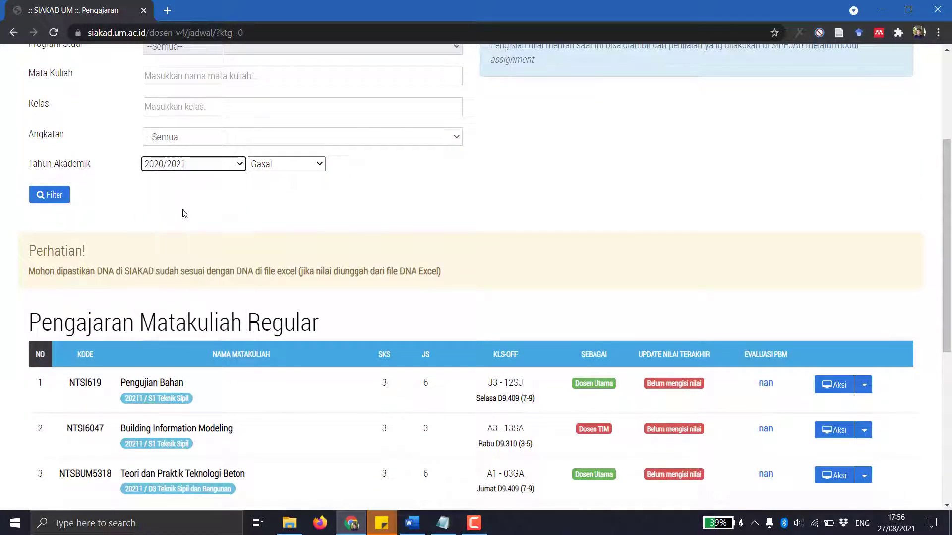
{"action": "left_click", "coordinate": [262, 172]}
{"action": "left_click", "coordinate": [267, 206]}
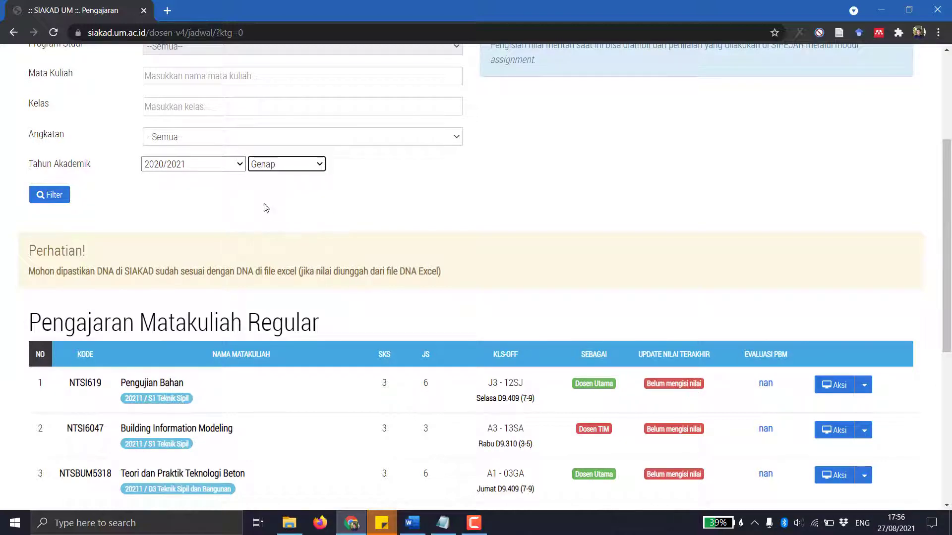
{"action": "left_click", "coordinate": [64, 196]}
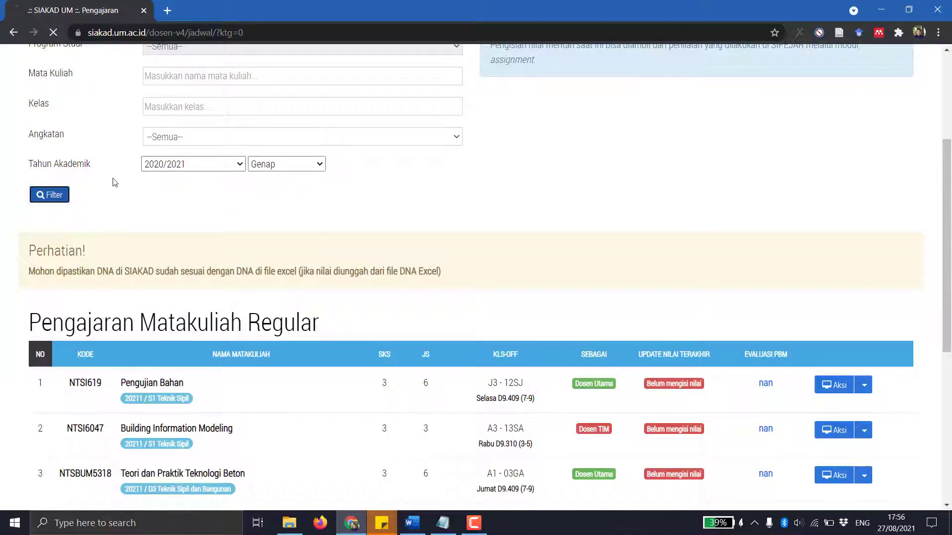
{"action": "scroll", "coordinate": [117, 184], "scroll_direction": "down", "scroll_amount": 1}
{"action": "scroll", "coordinate": [117, 184], "scroll_direction": "down", "scroll_amount": 10}
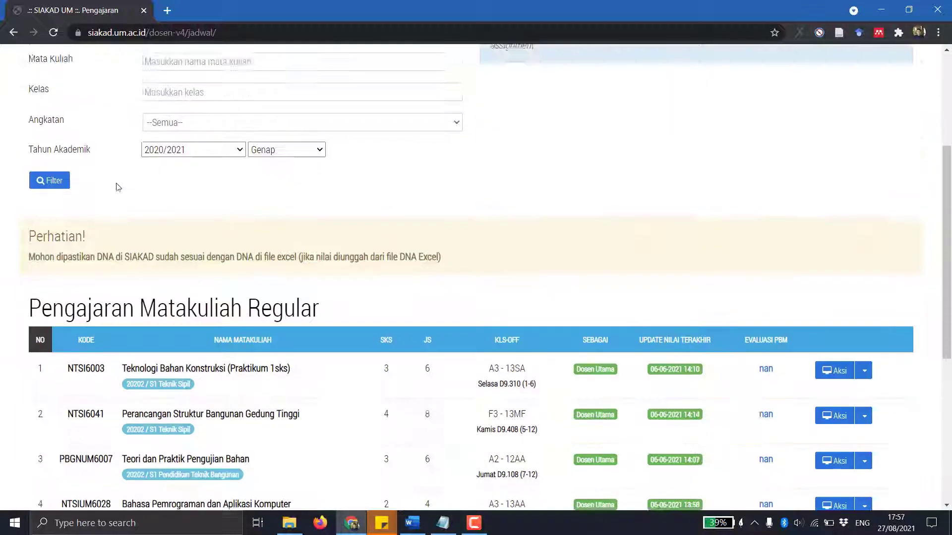
Open the course Teknologi Bahan Konstruksi (Praktikum 1sks), NTSI6003, in Sipejar.
{"action": "scroll", "coordinate": [119, 247], "scroll_direction": "up", "scroll_amount": 1}
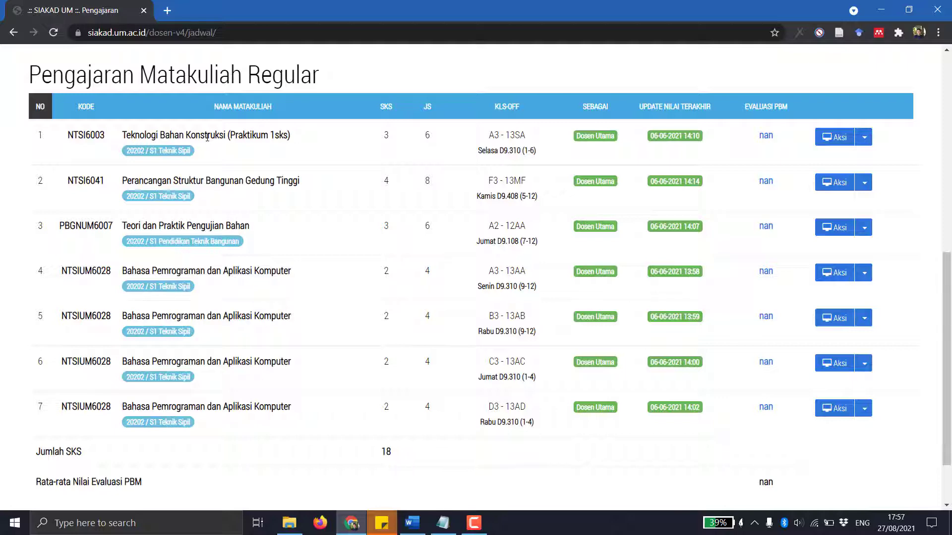
{"action": "scroll", "coordinate": [207, 137], "scroll_direction": "up", "scroll_amount": 3}
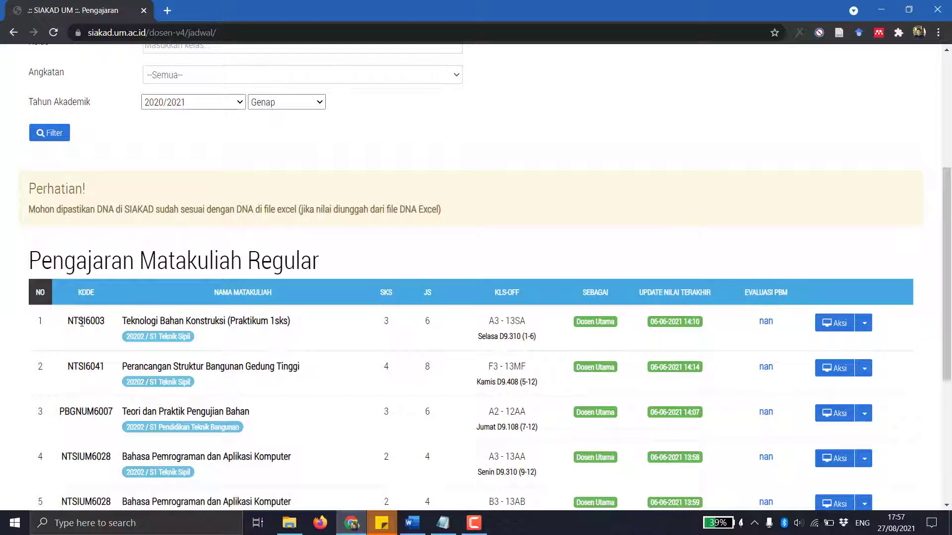
{"action": "left_click", "coordinate": [862, 323]}
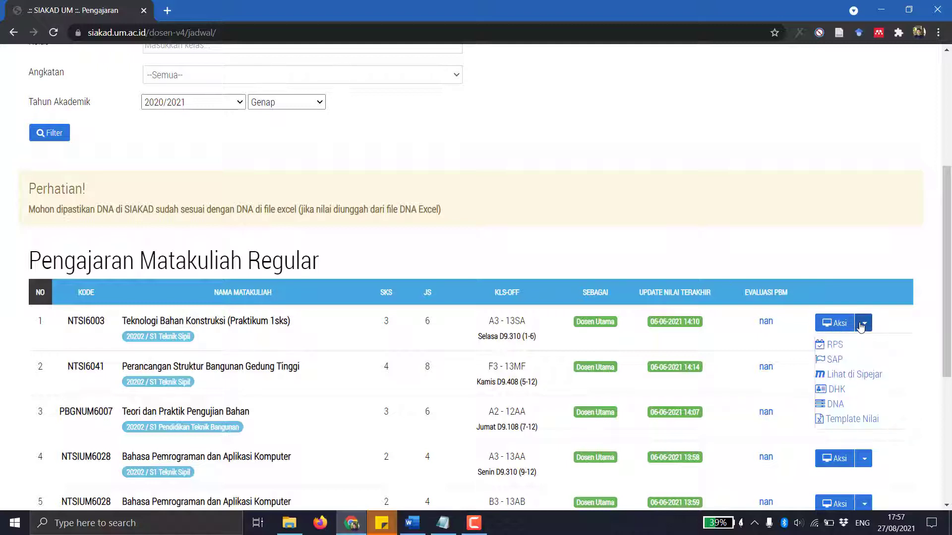
{"action": "left_click", "coordinate": [843, 375]}
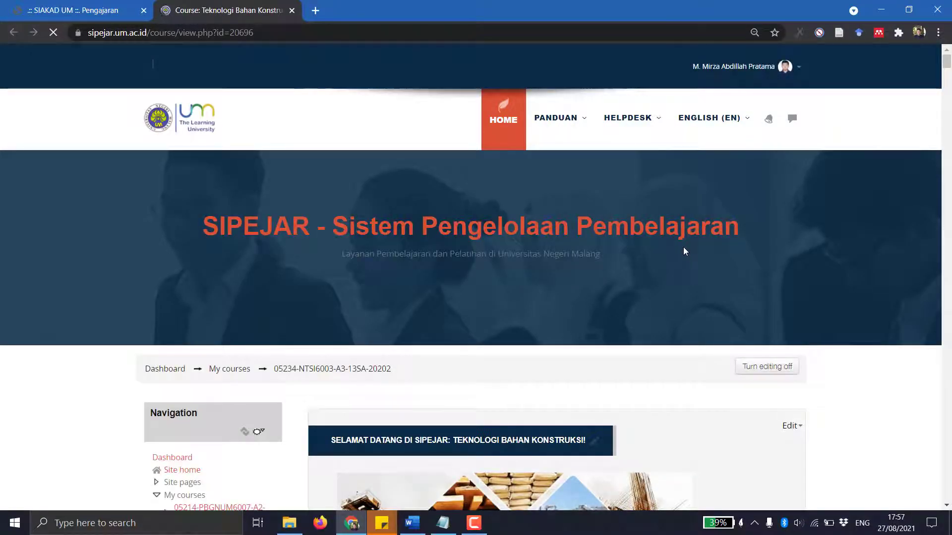
Look through the Teknologi Bahan Konstruksi course page, examining its meeting sections, materials, quizzes and navigation list.
{"action": "scroll", "coordinate": [686, 245], "scroll_direction": "down", "scroll_amount": 9}
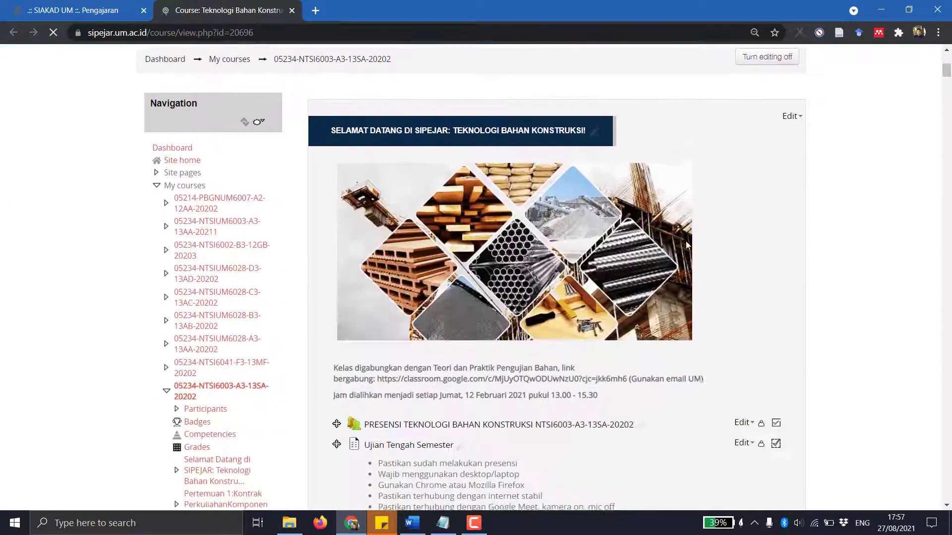
{"action": "scroll", "coordinate": [686, 245], "scroll_direction": "up", "scroll_amount": 4}
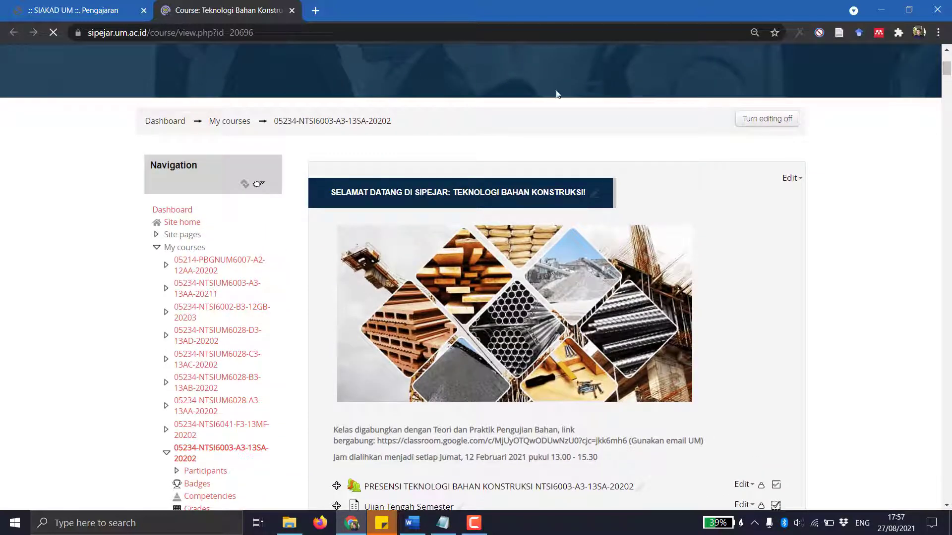
{"action": "scroll", "coordinate": [549, 251], "scroll_direction": "down", "scroll_amount": 3}
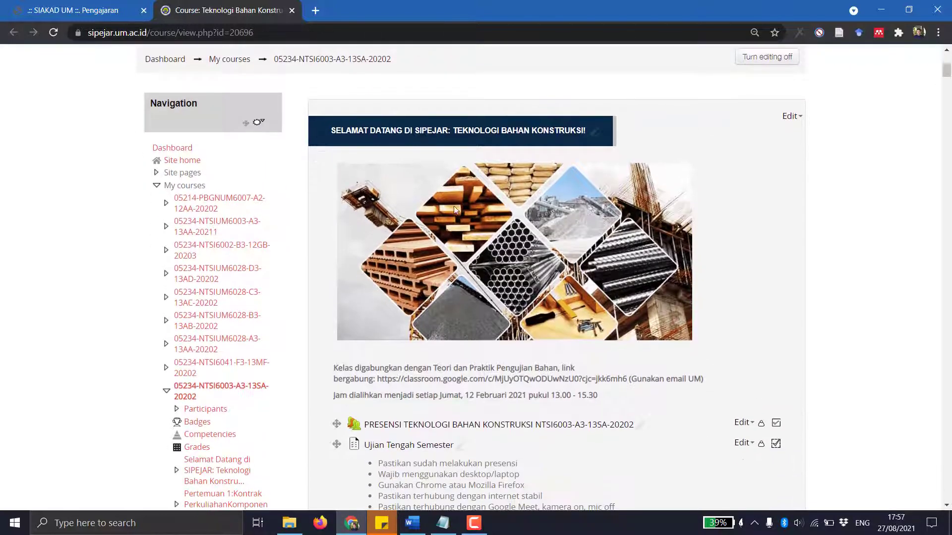
{"action": "scroll", "coordinate": [425, 169], "scroll_direction": "down", "scroll_amount": 1}
{"action": "scroll", "coordinate": [497, 145], "scroll_direction": "up", "scroll_amount": 4}
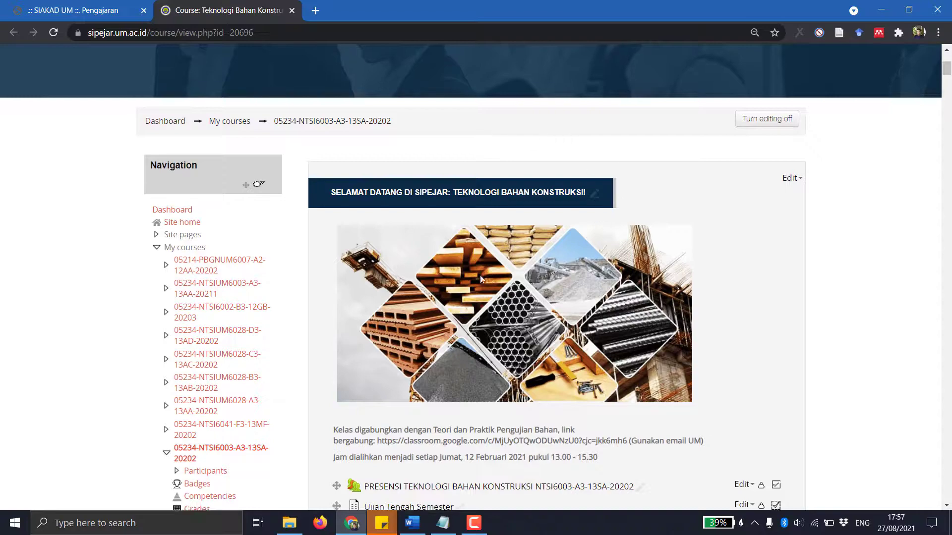
{"action": "scroll", "coordinate": [469, 171], "scroll_direction": "down", "scroll_amount": 14}
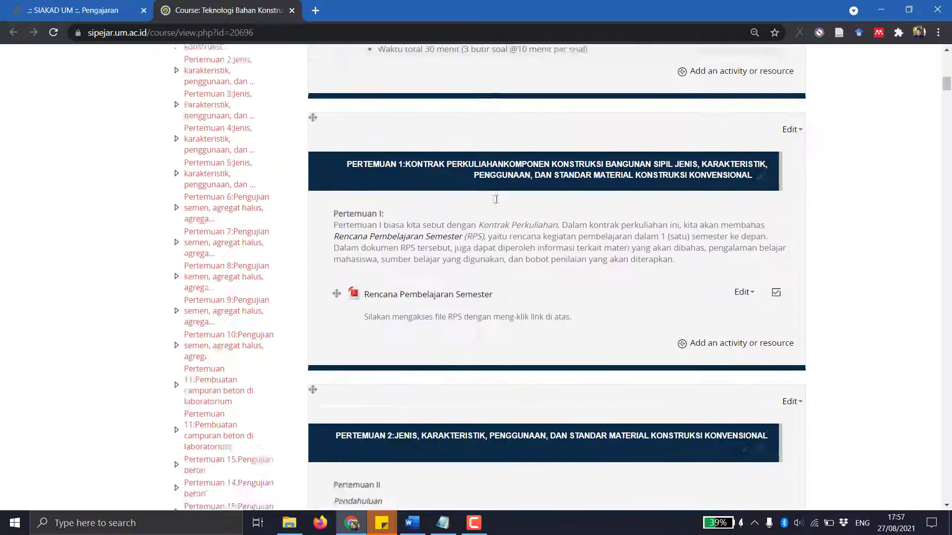
{"action": "scroll", "coordinate": [472, 163], "scroll_direction": "down", "scroll_amount": 9}
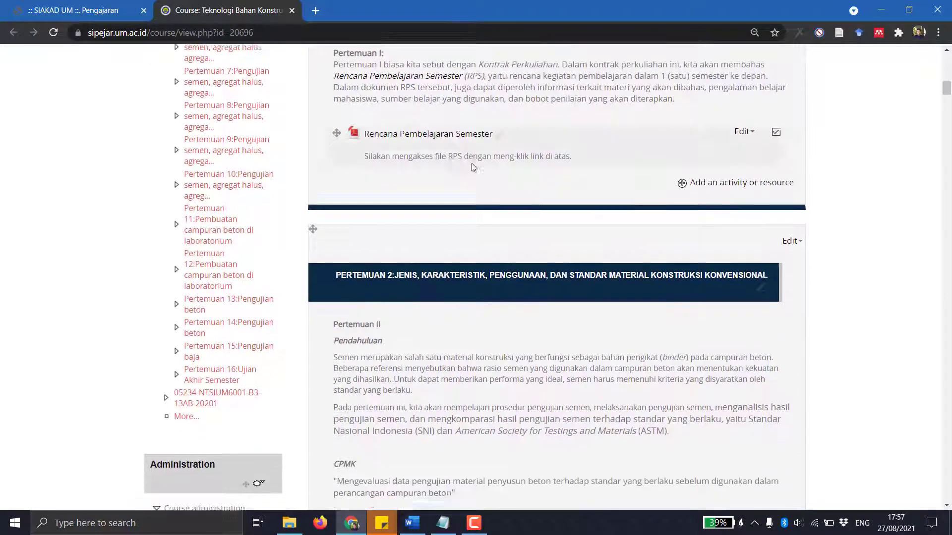
{"action": "scroll", "coordinate": [480, 203], "scroll_direction": "down", "scroll_amount": 12}
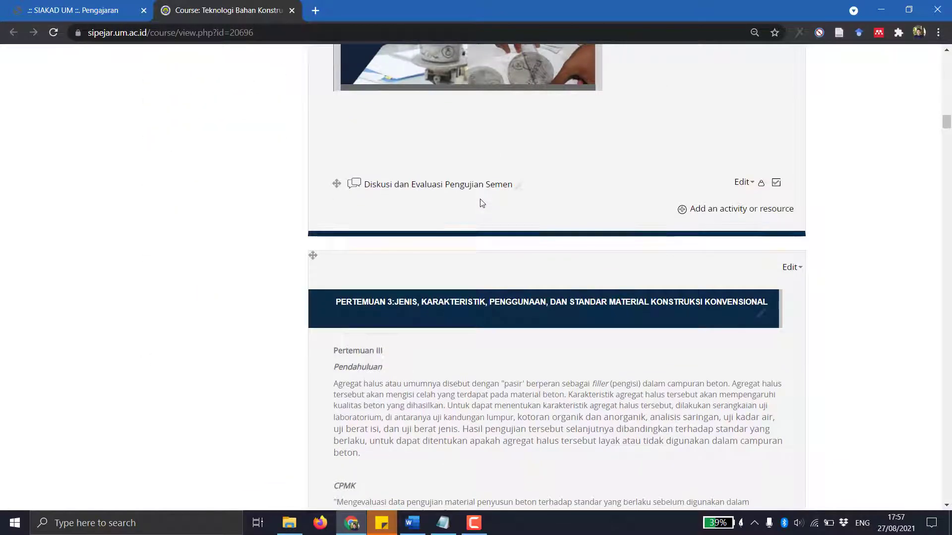
{"action": "scroll", "coordinate": [479, 204], "scroll_direction": "down", "scroll_amount": 9}
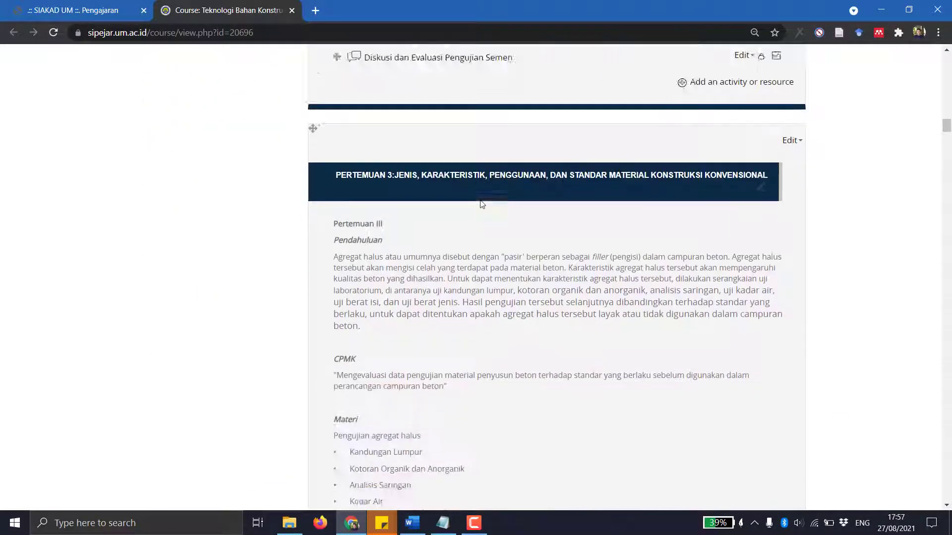
{"action": "scroll", "coordinate": [480, 203], "scroll_direction": "down", "scroll_amount": 18}
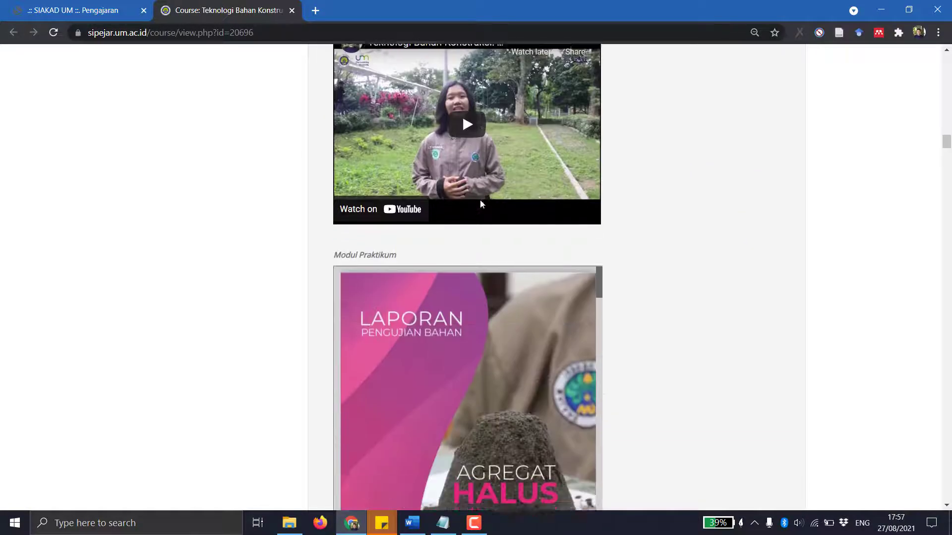
{"action": "scroll", "coordinate": [480, 204], "scroll_direction": "down", "scroll_amount": 19}
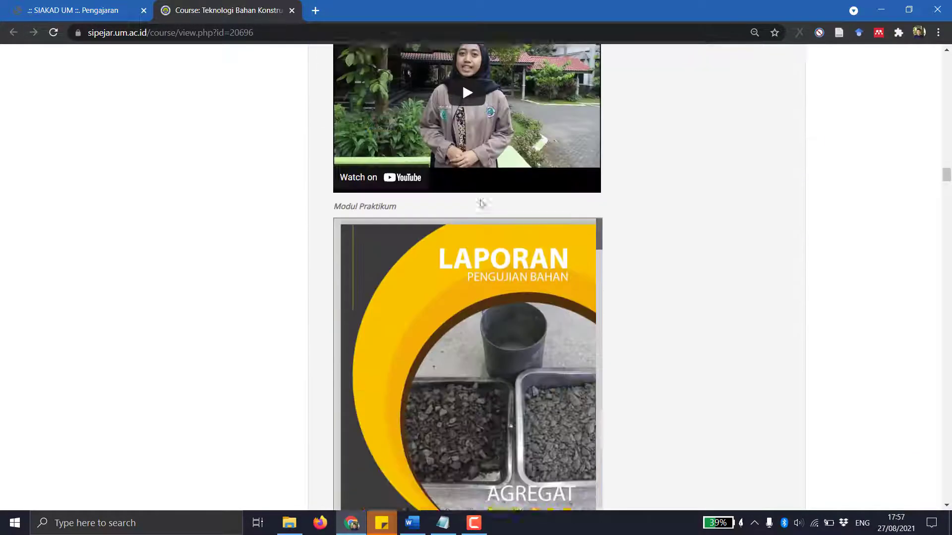
{"action": "scroll", "coordinate": [480, 204], "scroll_direction": "up", "scroll_amount": 20}
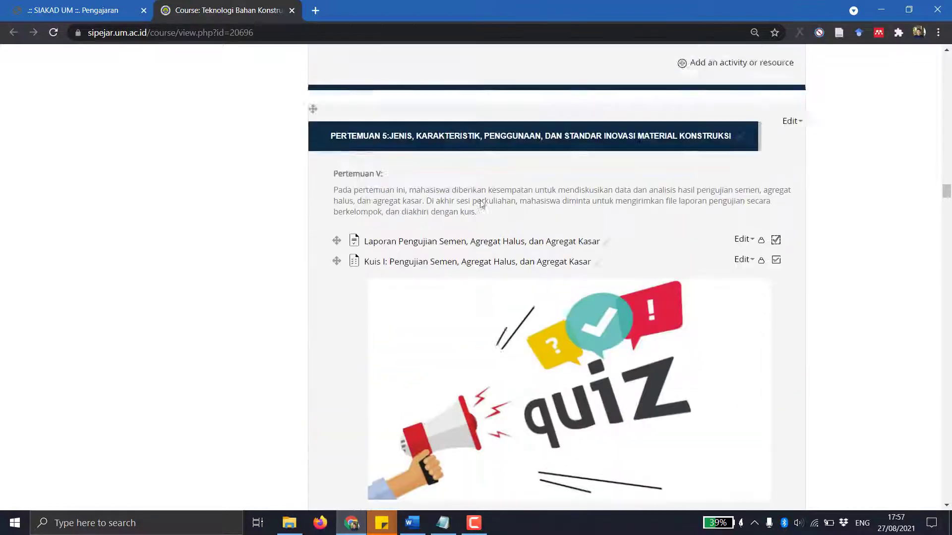
{"action": "scroll", "coordinate": [480, 199], "scroll_direction": "up", "scroll_amount": 15}
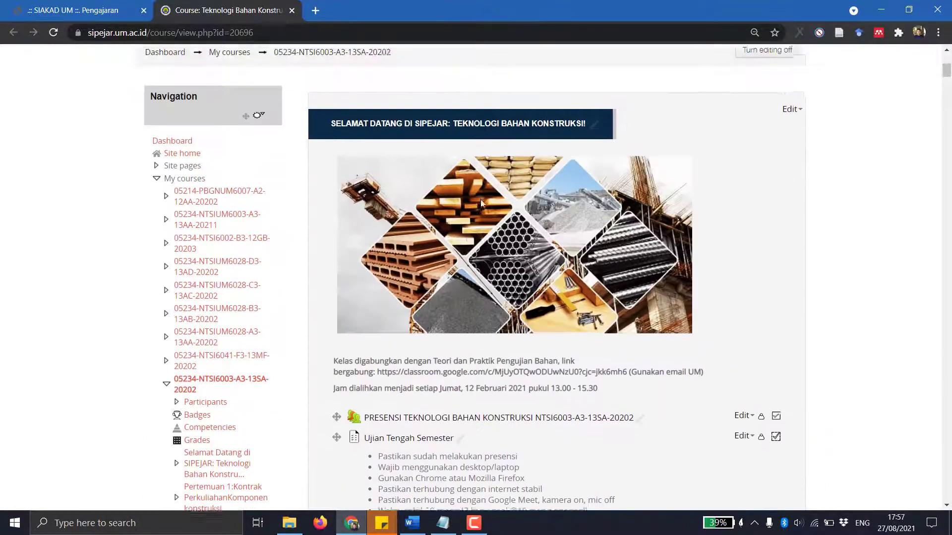
{"action": "scroll", "coordinate": [488, 186], "scroll_direction": "down", "scroll_amount": 6}
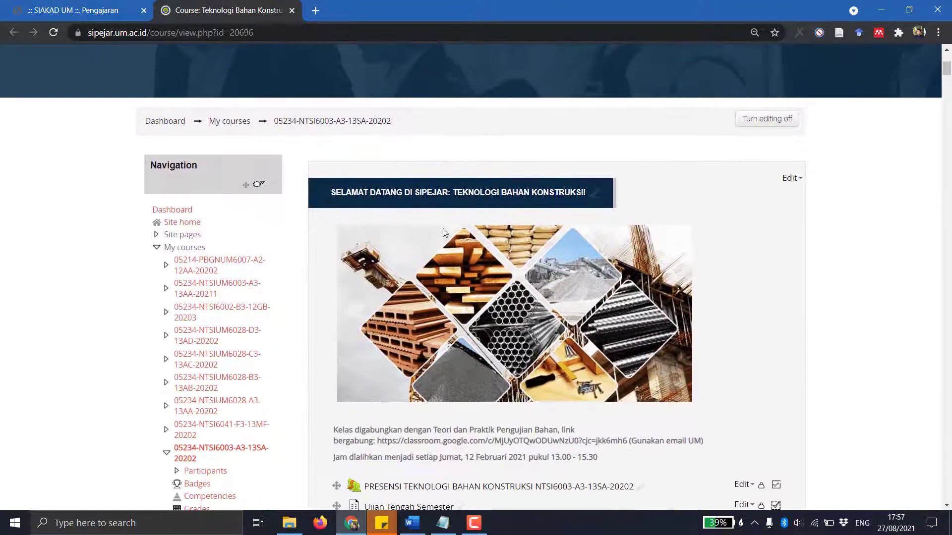
{"action": "scroll", "coordinate": [401, 190], "scroll_direction": "up", "scroll_amount": 6}
{"action": "scroll", "coordinate": [400, 190], "scroll_direction": "down", "scroll_amount": 7}
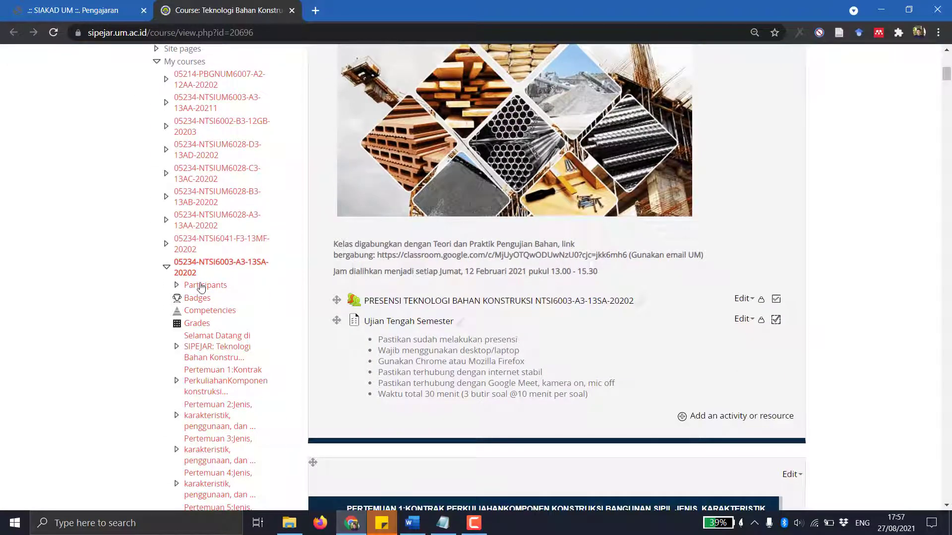
Copy the course code 05234-NTSI6003-A3-13SA-20202 from the course navigation and paste it under DARI in the Notepad note.
{"action": "scroll", "coordinate": [219, 279], "scroll_direction": "up", "scroll_amount": 3}
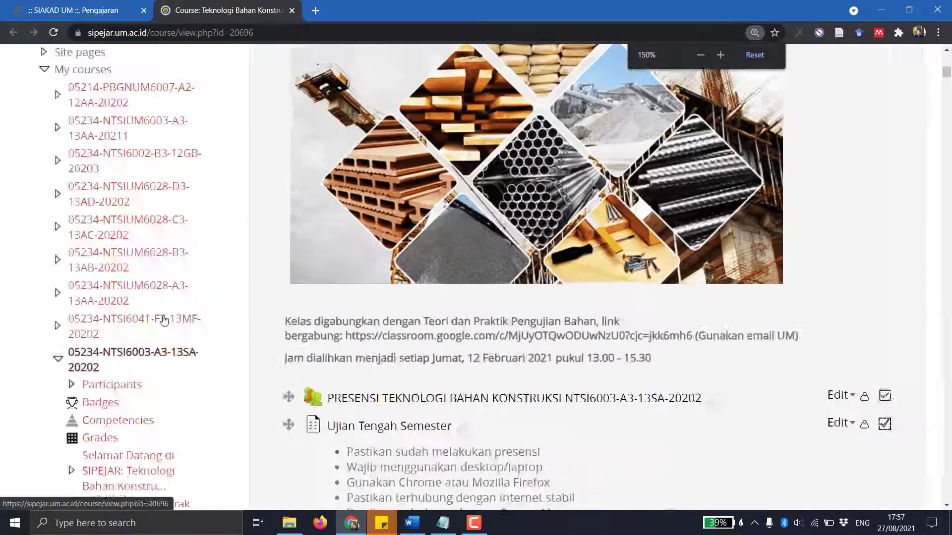
{"action": "scroll", "coordinate": [206, 362], "scroll_direction": "down", "scroll_amount": 1}
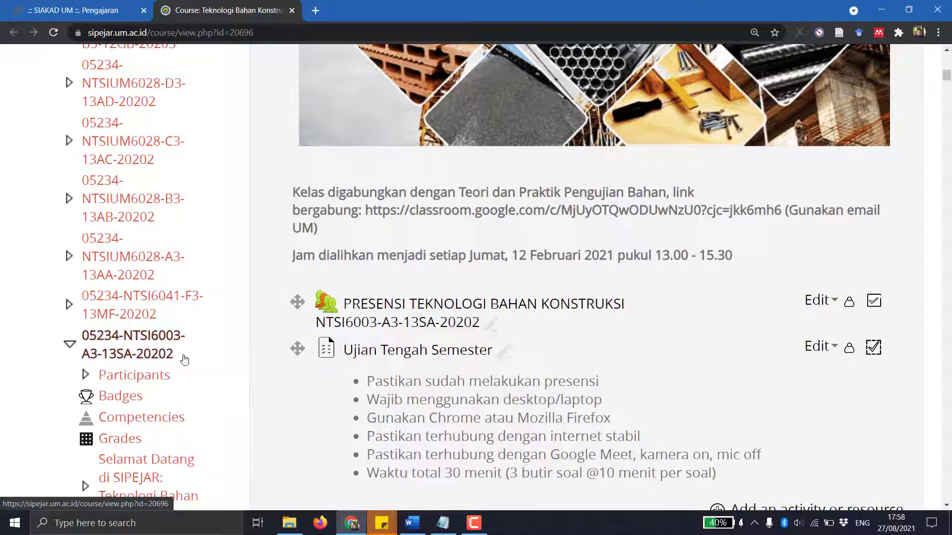
{"action": "left_click_drag", "start_coordinate": [196, 360], "coordinate": [82, 337]}
{"action": "key", "text": "ctrl+c"}
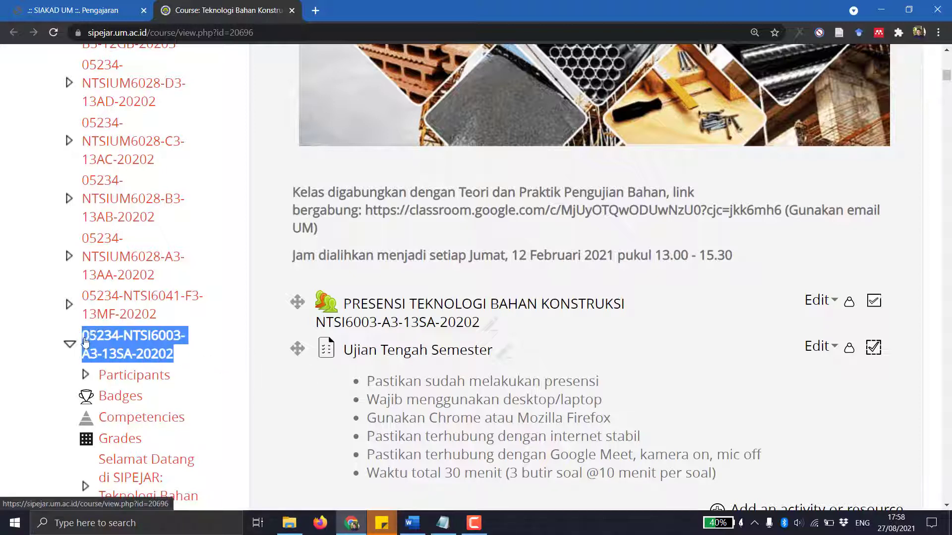
{"action": "left_click", "coordinate": [443, 523]}
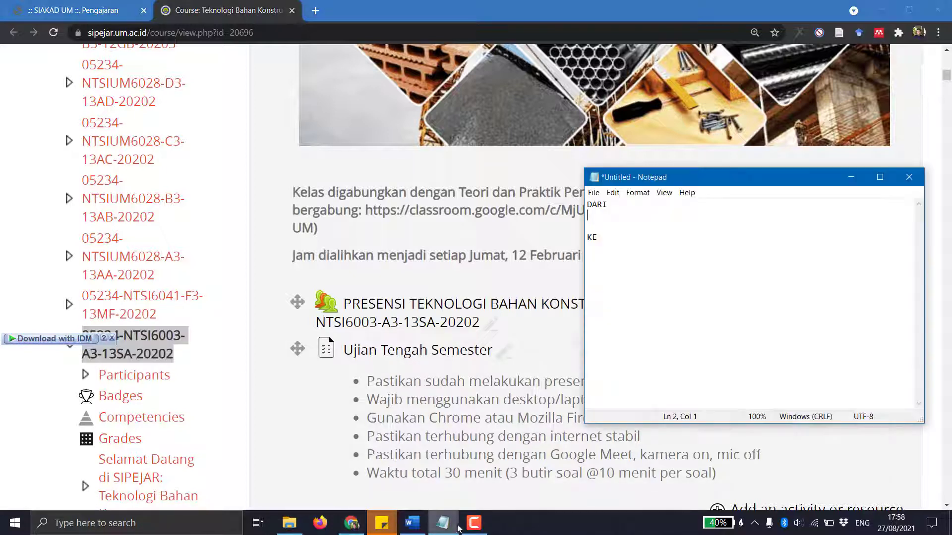
{"action": "key", "text": "ctrl+v"}
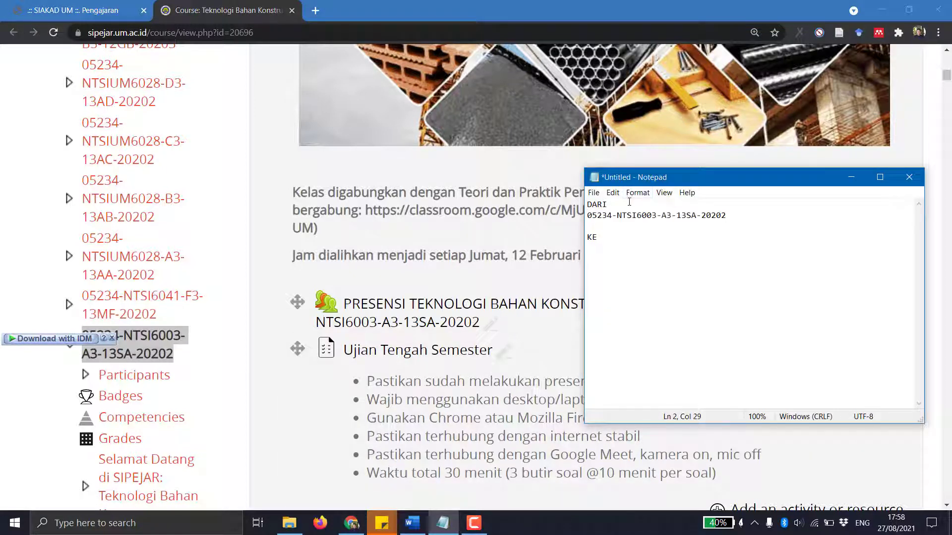
{"action": "scroll", "coordinate": [443, 304], "scroll_direction": "up", "scroll_amount": 6}
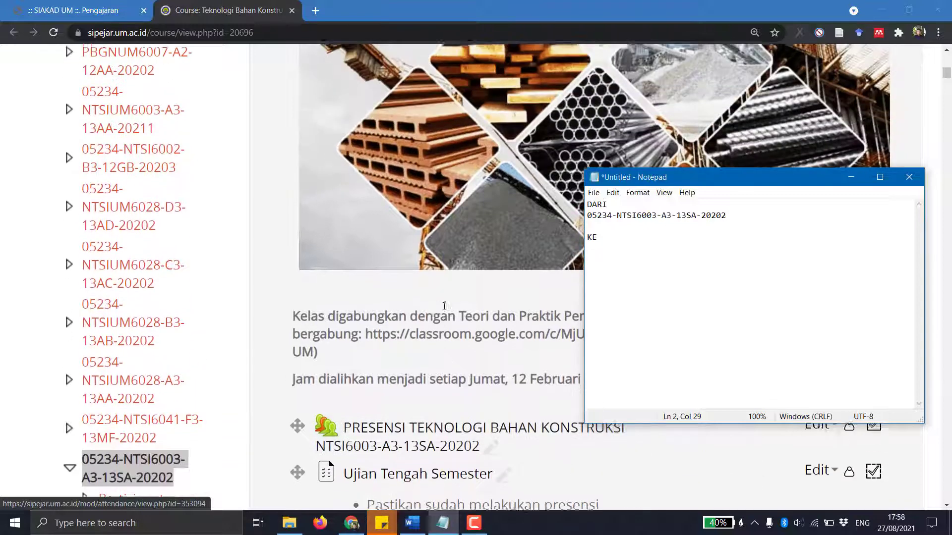
Filter the regular course list in SIAKAD to academic year 2021/2022, semester Gasal.
{"action": "scroll", "coordinate": [445, 300], "scroll_direction": "down", "scroll_amount": 2, "text": "ctrl"}
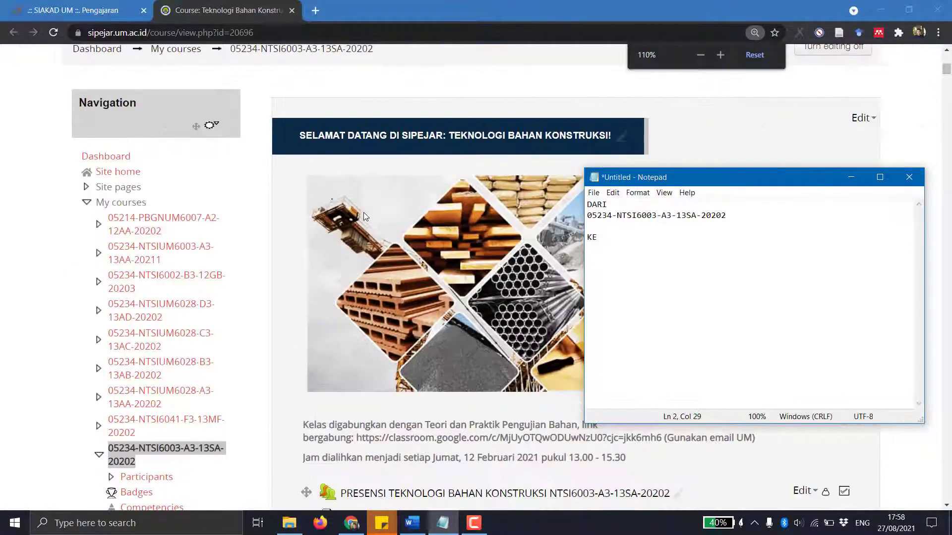
{"action": "scroll", "coordinate": [154, 404], "scroll_direction": "down", "scroll_amount": 1}
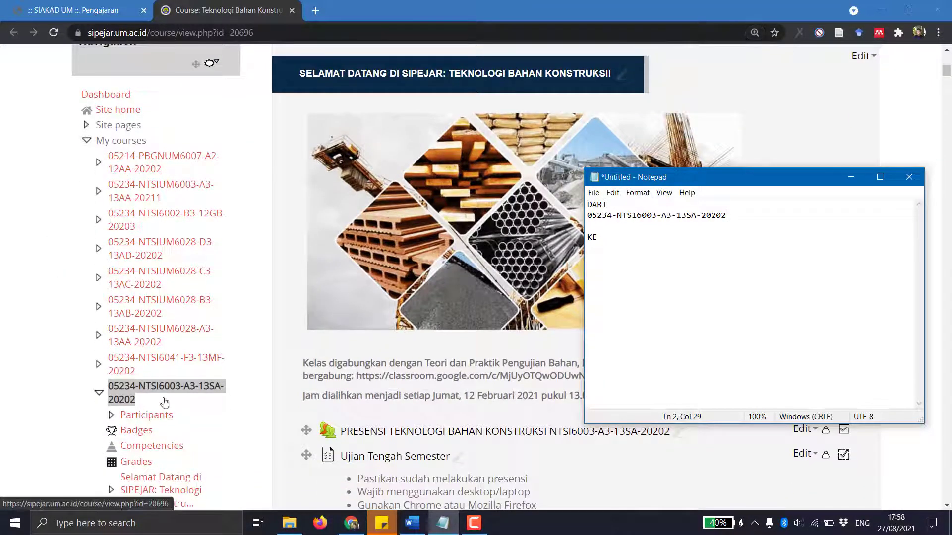
{"action": "scroll", "coordinate": [342, 248], "scroll_direction": "up", "scroll_amount": 3}
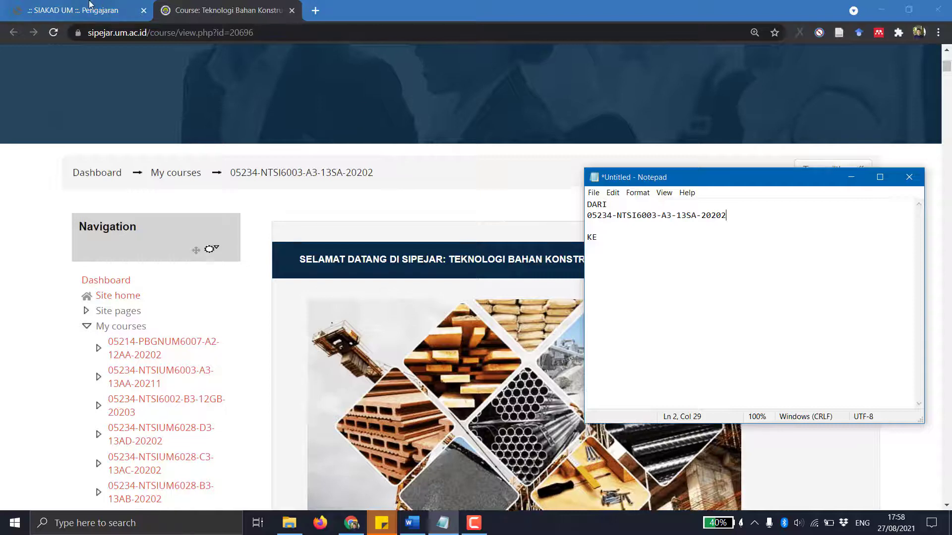
{"action": "left_click", "coordinate": [126, 6]}
{"action": "scroll", "coordinate": [297, 206], "scroll_direction": "up", "scroll_amount": 2}
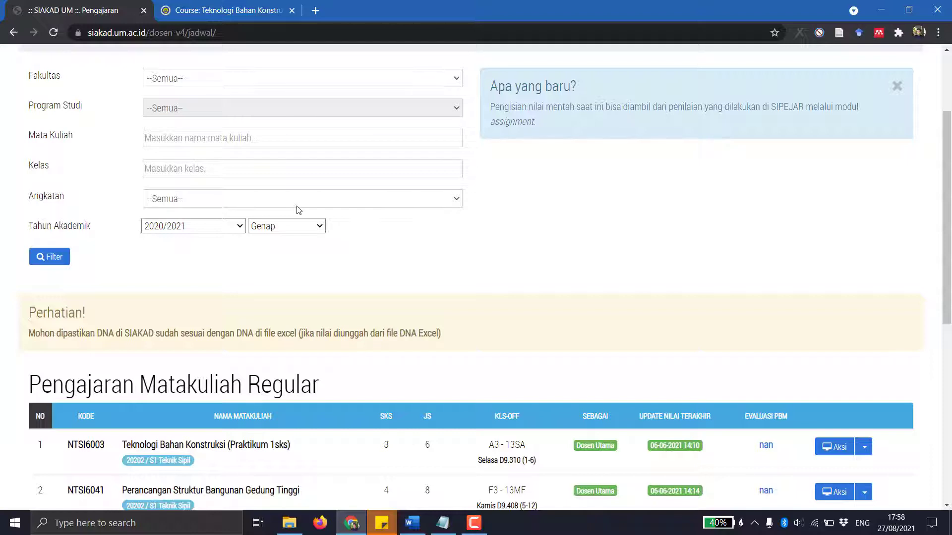
{"action": "left_click", "coordinate": [195, 229]}
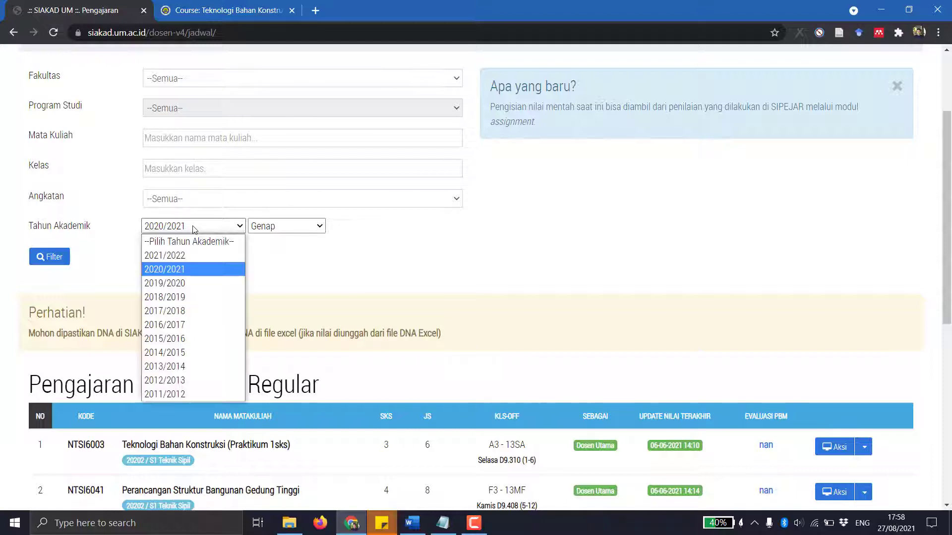
{"action": "left_click", "coordinate": [196, 256]}
{"action": "left_click", "coordinate": [297, 228]}
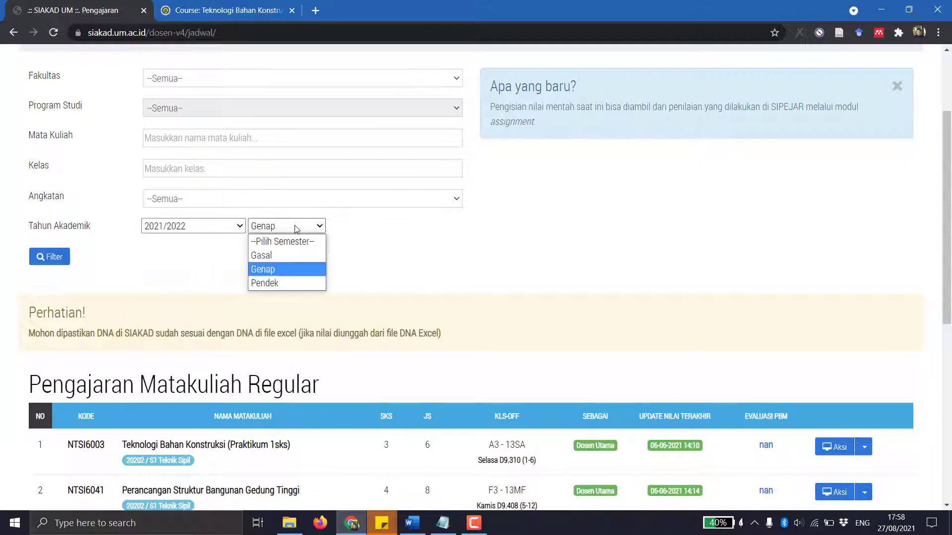
{"action": "left_click", "coordinate": [288, 256]}
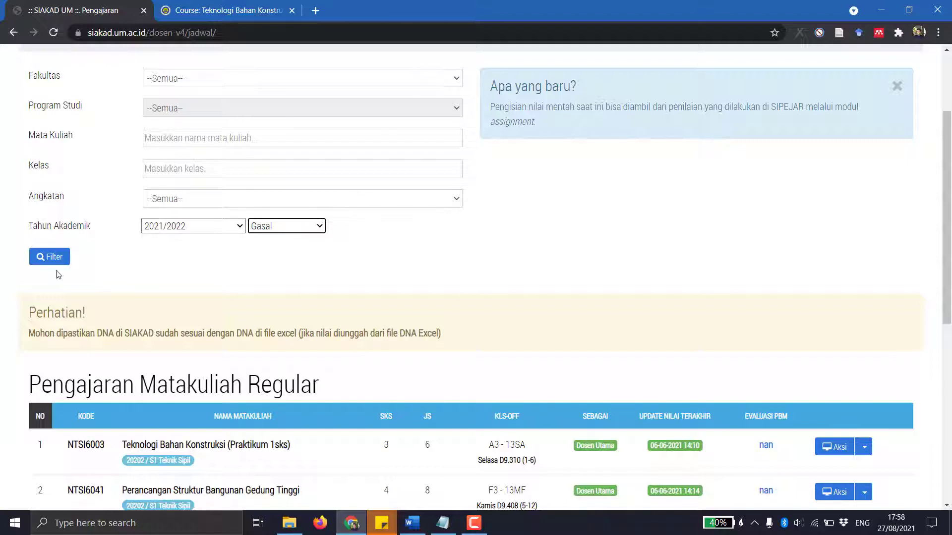
{"action": "left_click", "coordinate": [56, 262]}
Send Teknologi Bahan Konstruksi NTSIUM6003, class B3 - 13AB, to Sipejar and review the transfer report for participants and meetings.
{"action": "scroll", "coordinate": [366, 236], "scroll_direction": "down", "scroll_amount": 2}
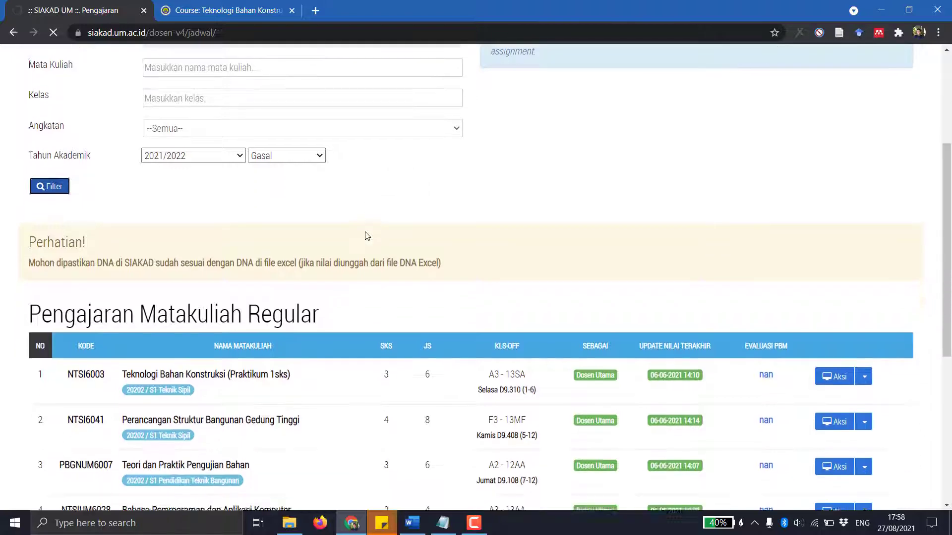
{"action": "scroll", "coordinate": [367, 236], "scroll_direction": "down", "scroll_amount": 9}
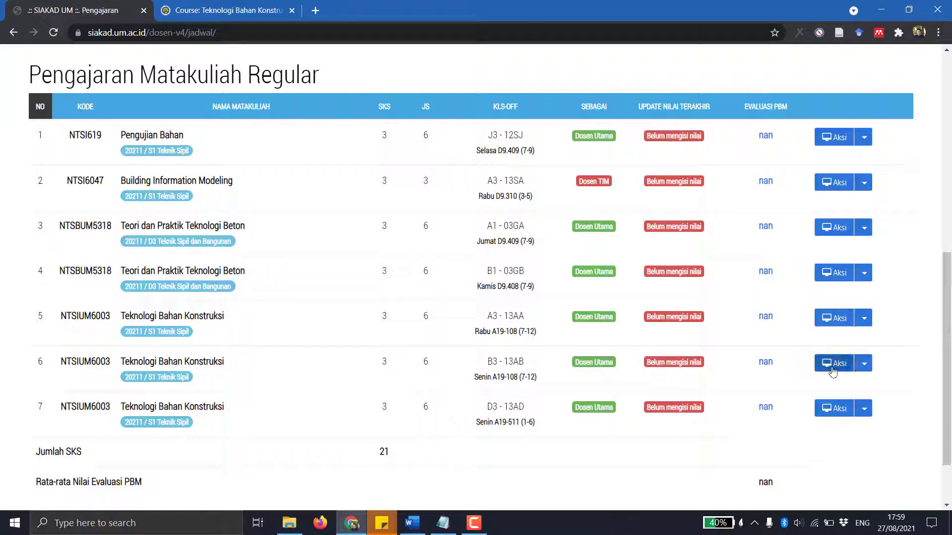
{"action": "left_click", "coordinate": [865, 366]}
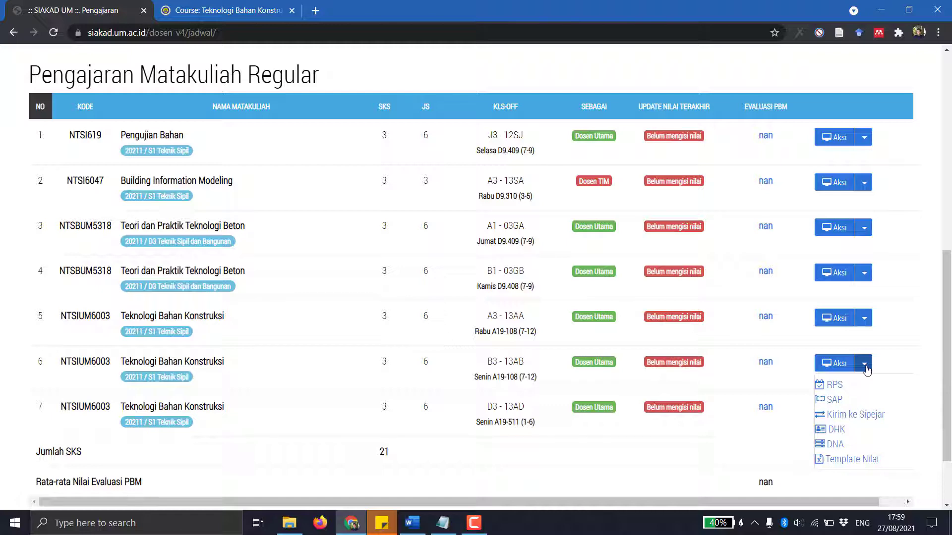
{"action": "left_click", "coordinate": [849, 416]}
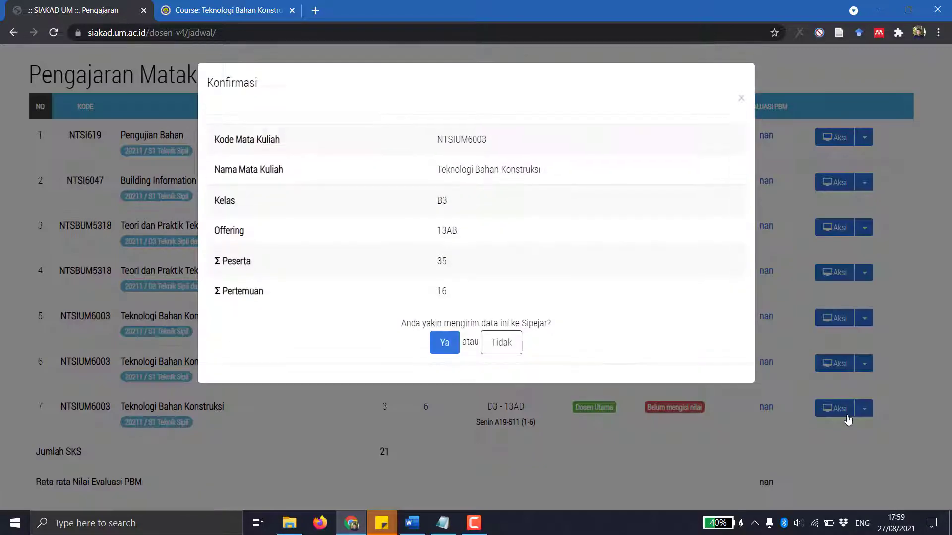
{"action": "left_click", "coordinate": [445, 347]}
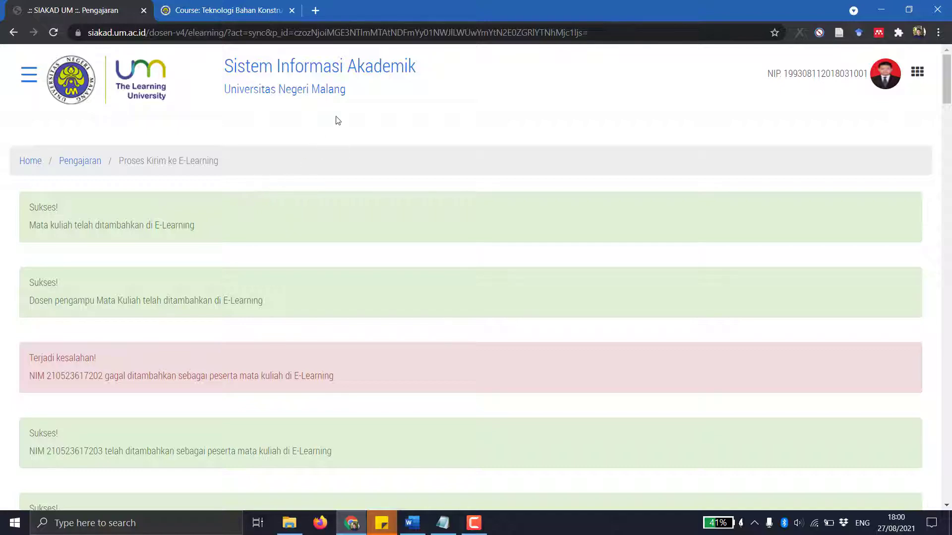
{"action": "scroll", "coordinate": [338, 120], "scroll_direction": "down", "scroll_amount": 15}
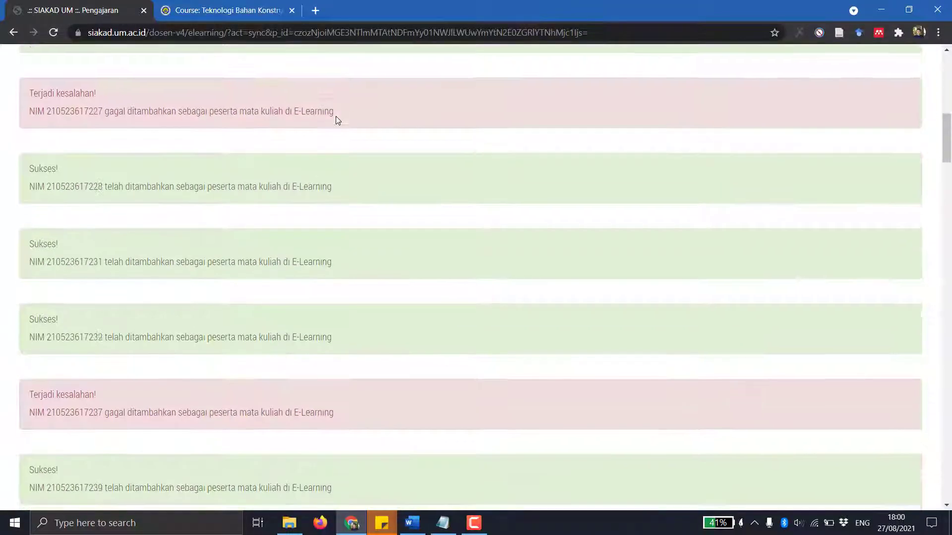
{"action": "scroll", "coordinate": [337, 121], "scroll_direction": "down", "scroll_amount": 15}
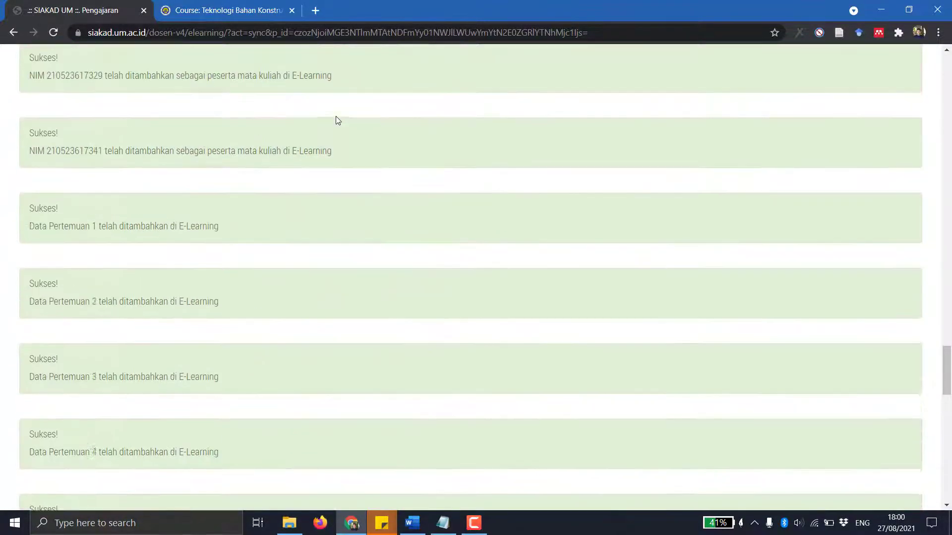
{"action": "scroll", "coordinate": [338, 120], "scroll_direction": "down", "scroll_amount": 10}
{"action": "scroll", "coordinate": [337, 120], "scroll_direction": "up", "scroll_amount": 15}
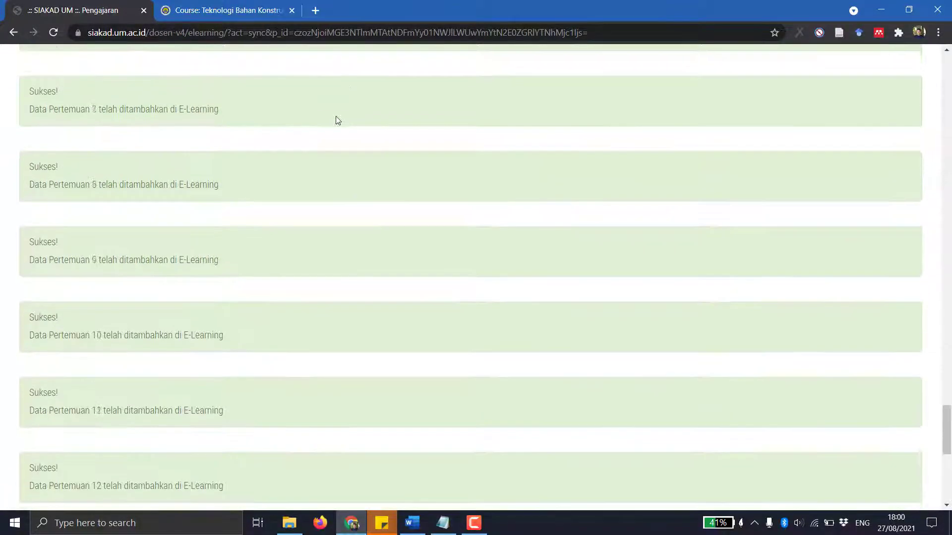
{"action": "scroll", "coordinate": [337, 120], "scroll_direction": "up", "scroll_amount": 15}
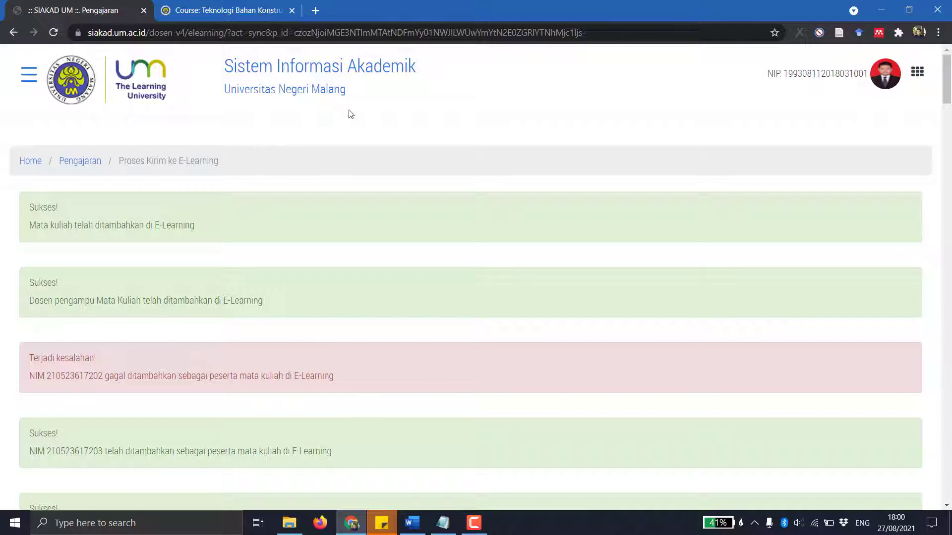
Return to the regular course list and select academic year 2021/2022 with semester Gasal.
{"action": "left_click", "coordinate": [28, 81]}
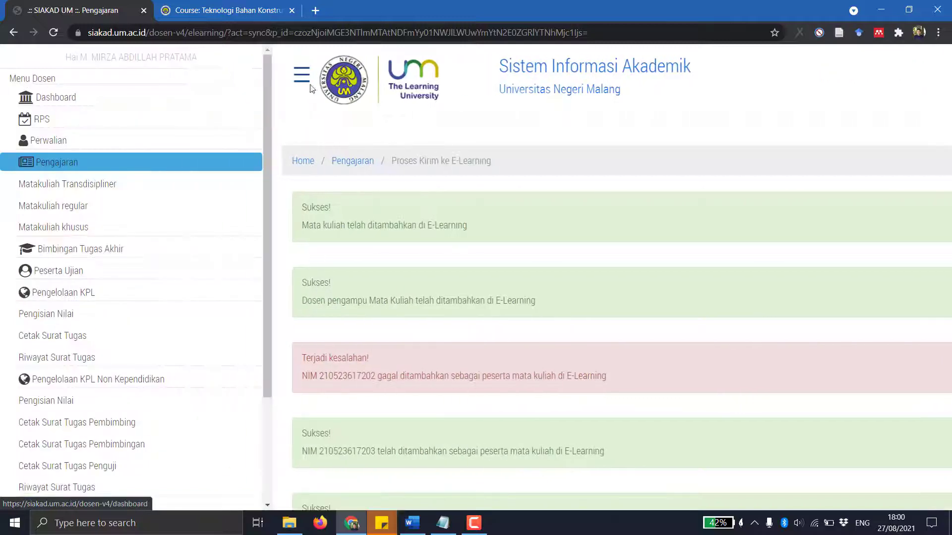
{"action": "left_click", "coordinate": [31, 79]}
{"action": "left_click", "coordinate": [30, 78]}
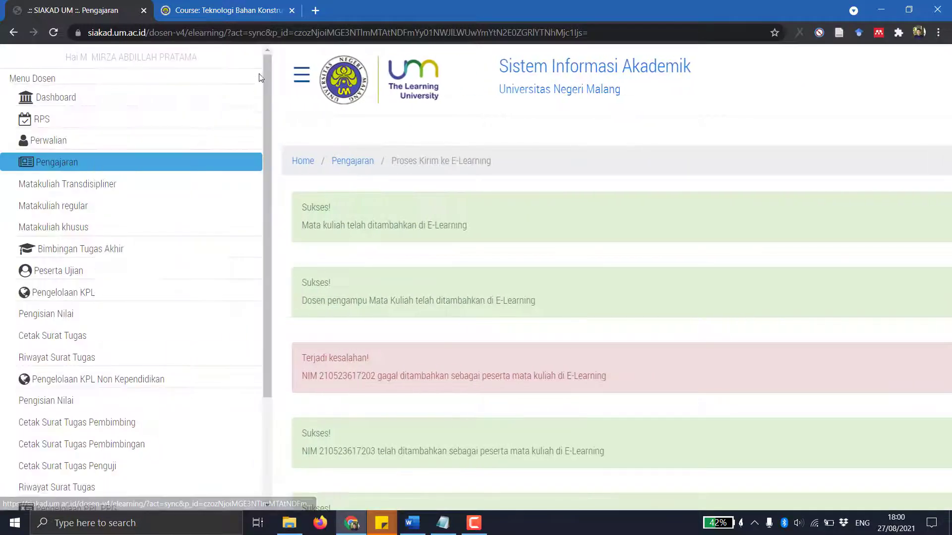
{"action": "left_click", "coordinate": [71, 216]}
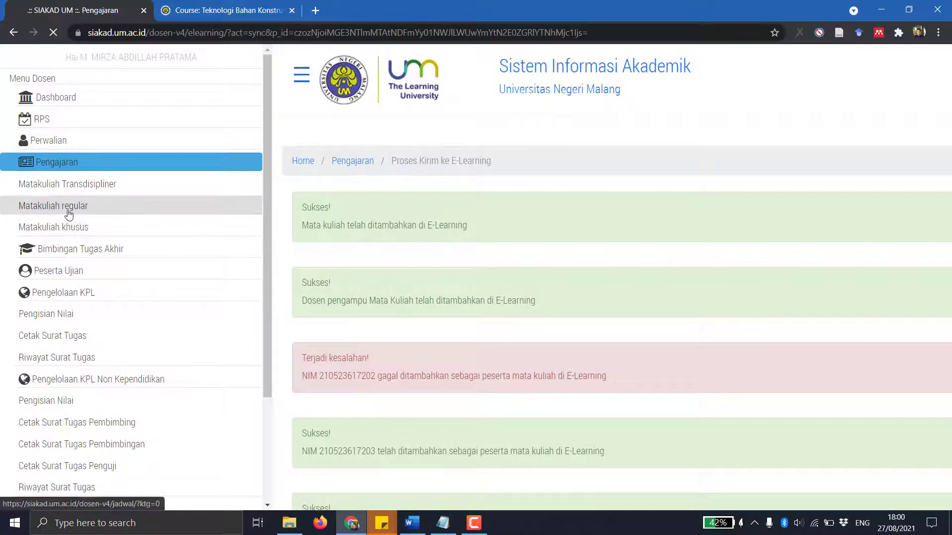
{"action": "scroll", "coordinate": [344, 233], "scroll_direction": "down", "scroll_amount": 4}
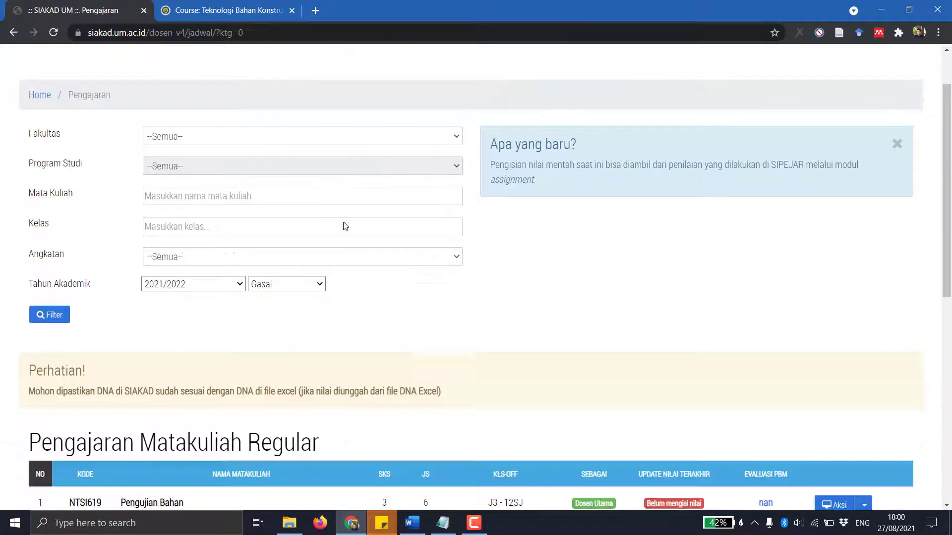
{"action": "scroll", "coordinate": [226, 162], "scroll_direction": "up", "scroll_amount": 2}
{"action": "scroll", "coordinate": [225, 163], "scroll_direction": "up", "scroll_amount": 1}
{"action": "left_click", "coordinate": [202, 234]}
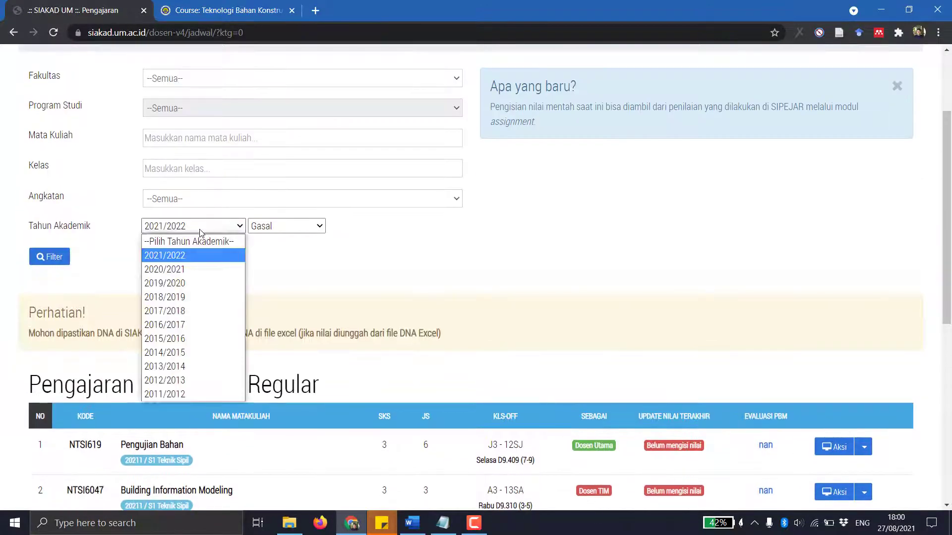
{"action": "left_click", "coordinate": [194, 258]}
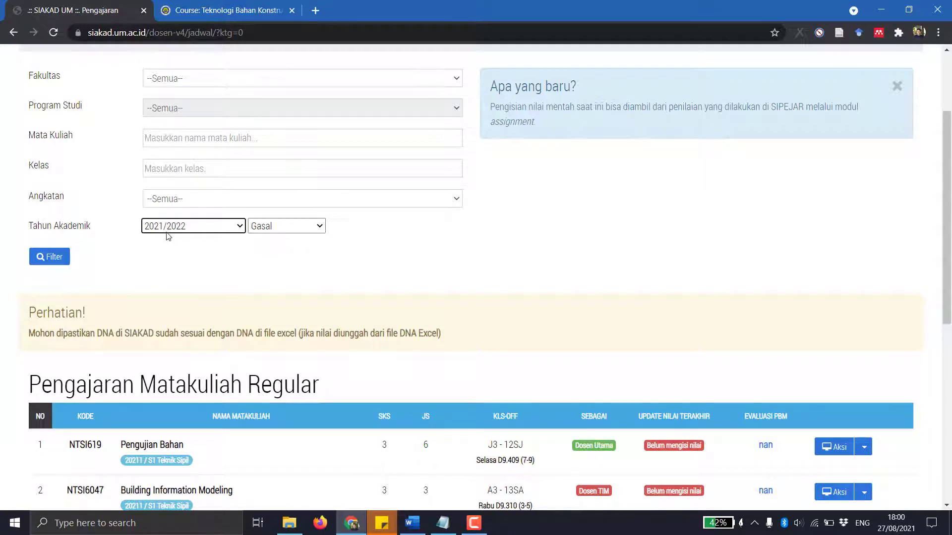
Compare the available Sipejar actions for Teknologi Bahan Konstruksi classes B3 - 13AB and D3 - 13AD.
{"action": "scroll", "coordinate": [214, 226], "scroll_direction": "down", "scroll_amount": 6}
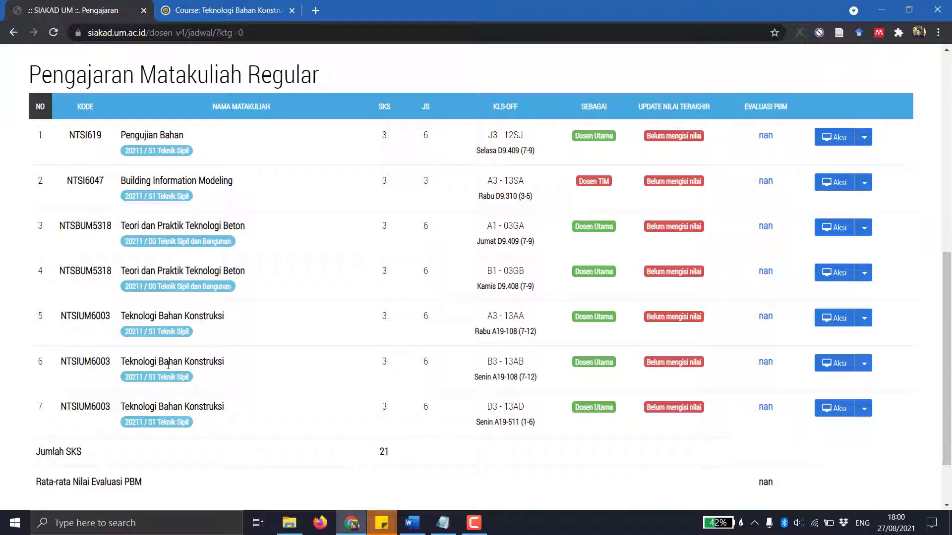
{"action": "left_click", "coordinate": [863, 365]}
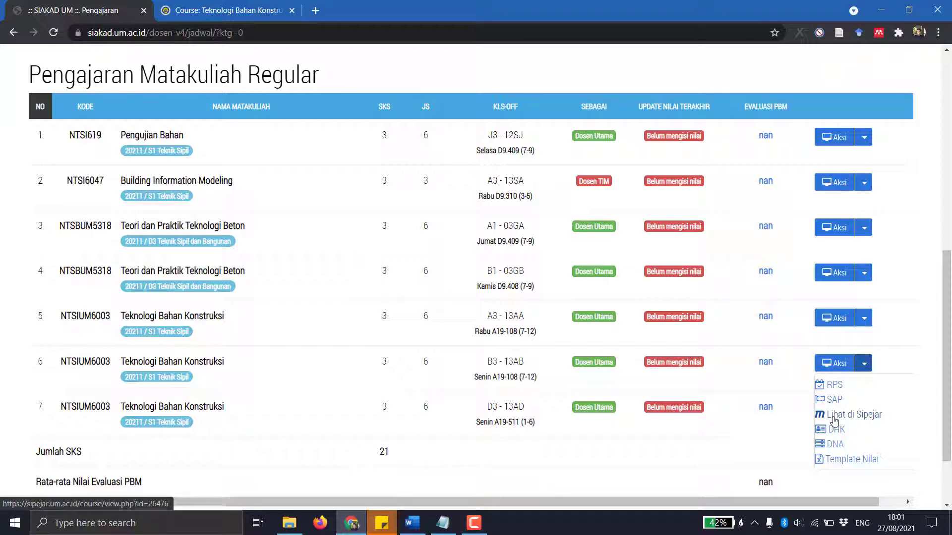
{"action": "left_click", "coordinate": [865, 405]}
{"action": "left_click", "coordinate": [864, 407]}
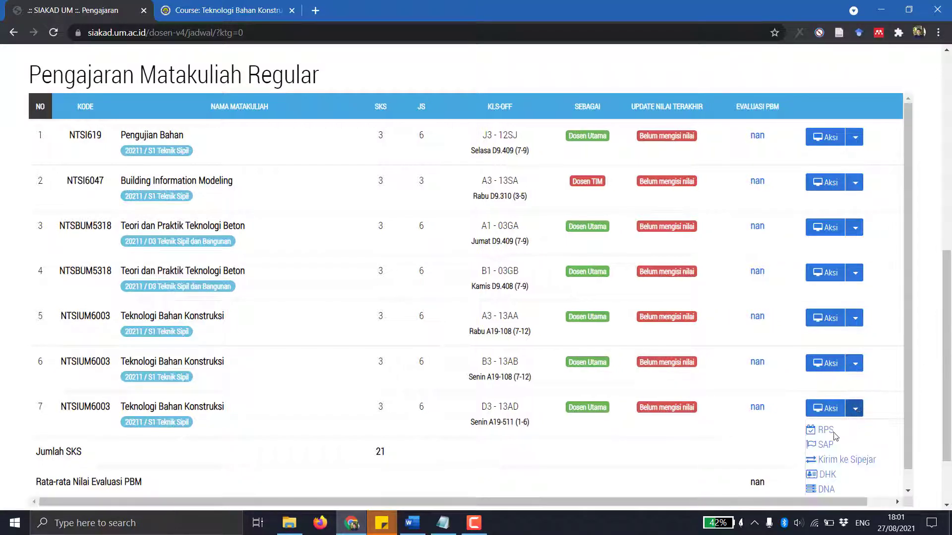
{"action": "scroll", "coordinate": [825, 451], "scroll_direction": "down", "scroll_amount": 1}
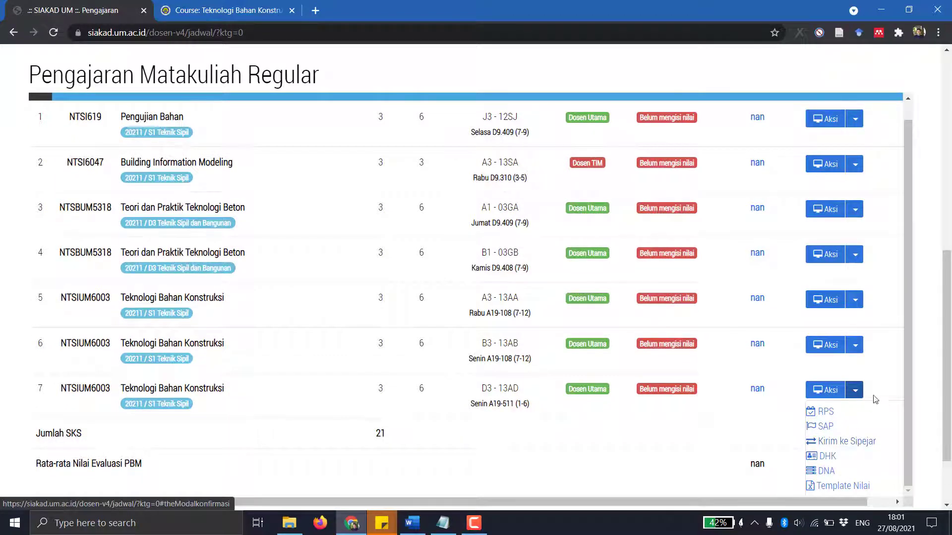
Open Teknologi Bahan Konstruksi class B3 - 13AB in Sipejar.
{"action": "left_click", "coordinate": [868, 346]}
{"action": "left_click", "coordinate": [865, 365]}
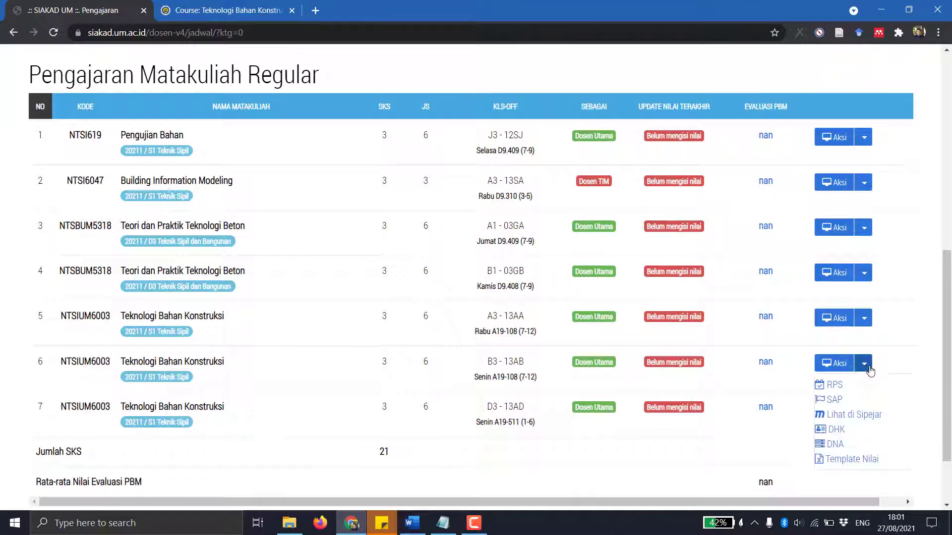
{"action": "left_click", "coordinate": [846, 416]}
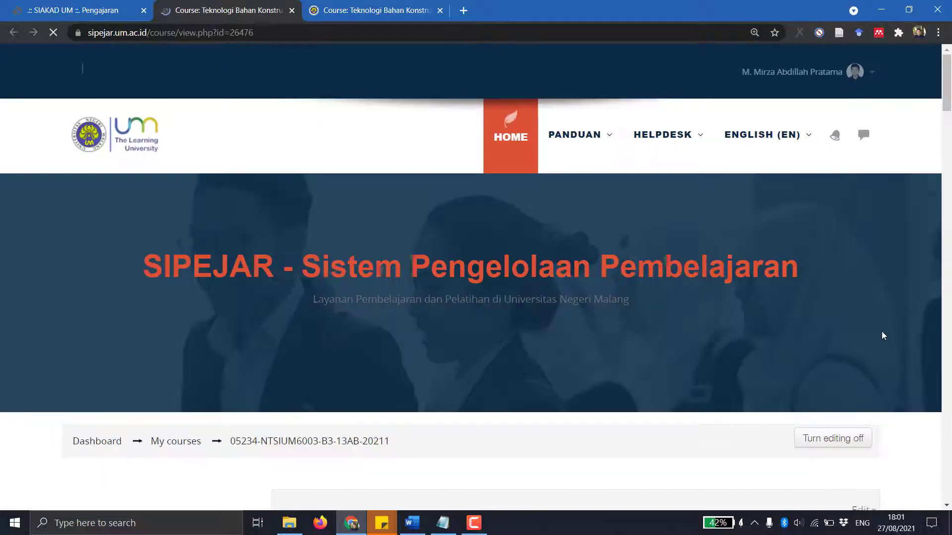
Look through the B3 - 13AB course page, examining the General section and the content of each Pertemuan section.
{"action": "scroll", "coordinate": [587, 250], "scroll_direction": "down", "scroll_amount": 5}
{"action": "scroll", "coordinate": [587, 250], "scroll_direction": "up", "scroll_amount": 4}
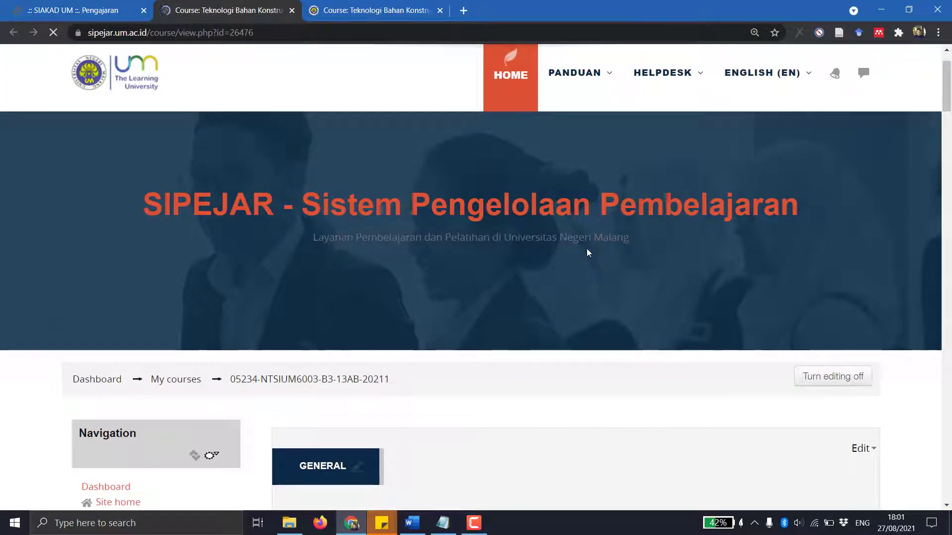
{"action": "scroll", "coordinate": [516, 293], "scroll_direction": "down", "scroll_amount": 2}
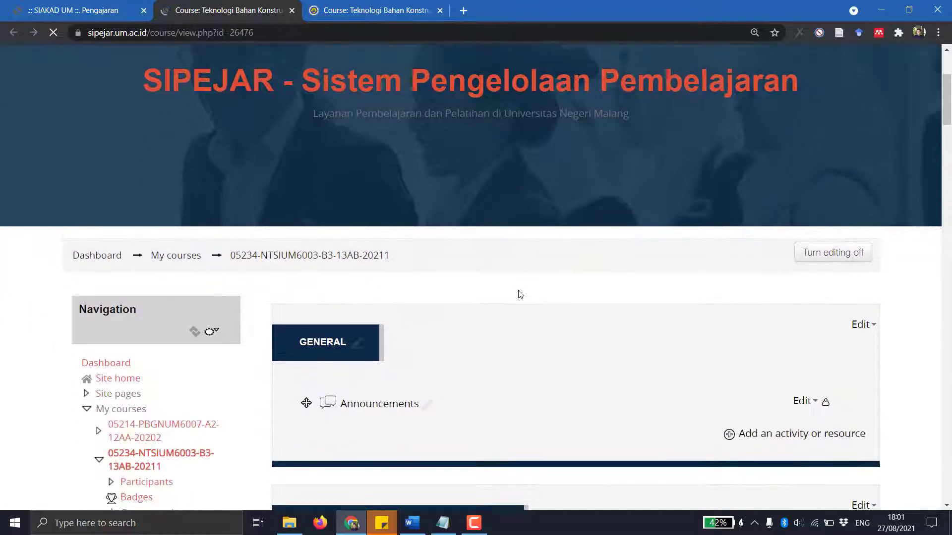
{"action": "scroll", "coordinate": [524, 283], "scroll_direction": "down", "scroll_amount": 9}
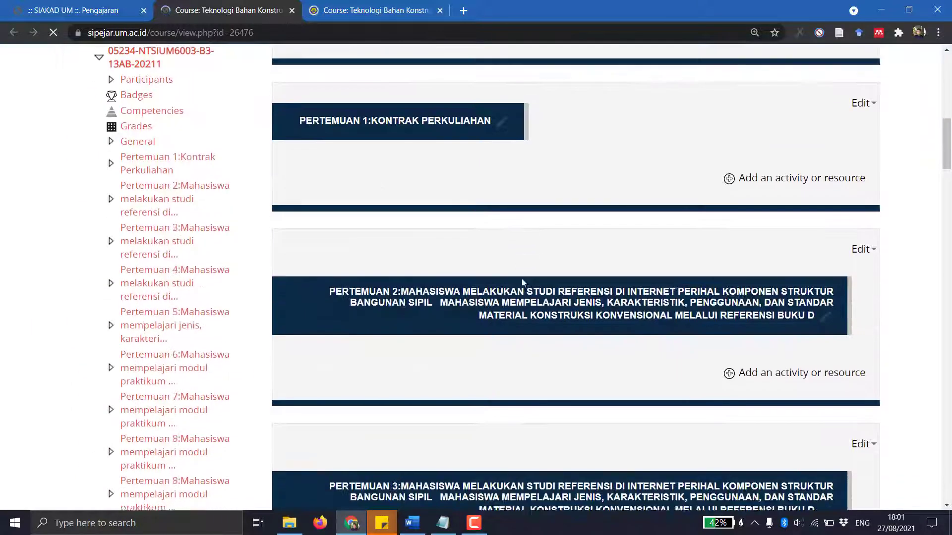
{"action": "scroll", "coordinate": [529, 224], "scroll_direction": "down", "scroll_amount": 20}
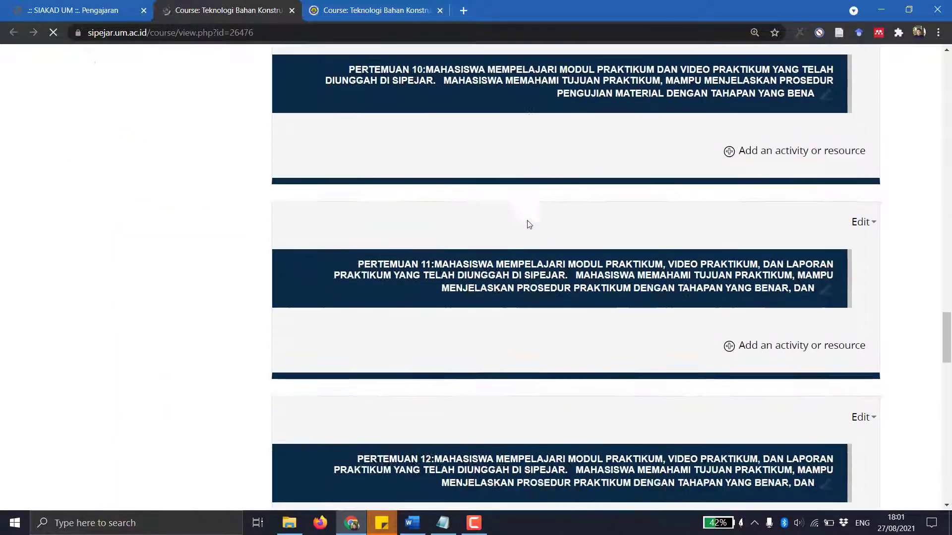
{"action": "scroll", "coordinate": [529, 224], "scroll_direction": "down", "scroll_amount": 5}
{"action": "scroll", "coordinate": [529, 225], "scroll_direction": "up", "scroll_amount": 20}
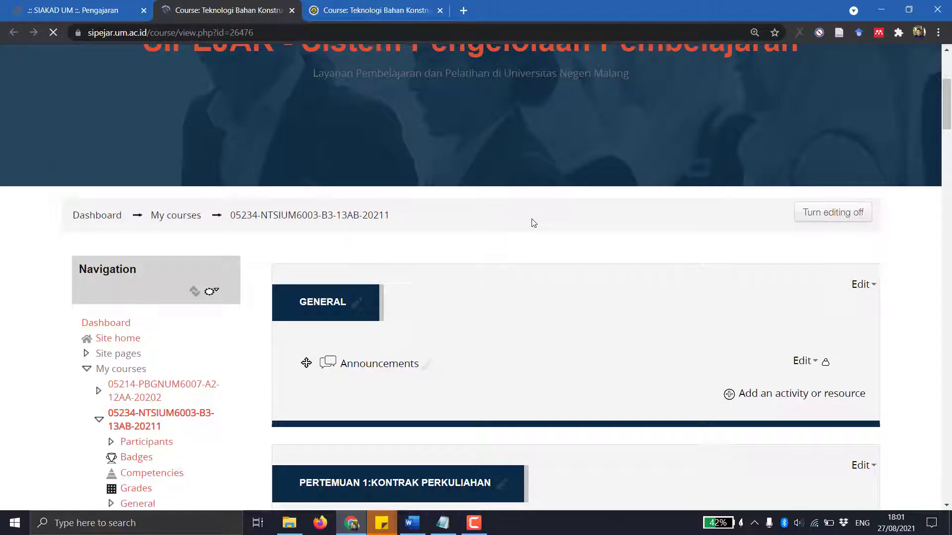
Switch to the old course 05234-NTSI6003-A3-13SA-20202 and look through its welcome section and Pertemuan materials.
{"action": "left_click", "coordinate": [391, 6]}
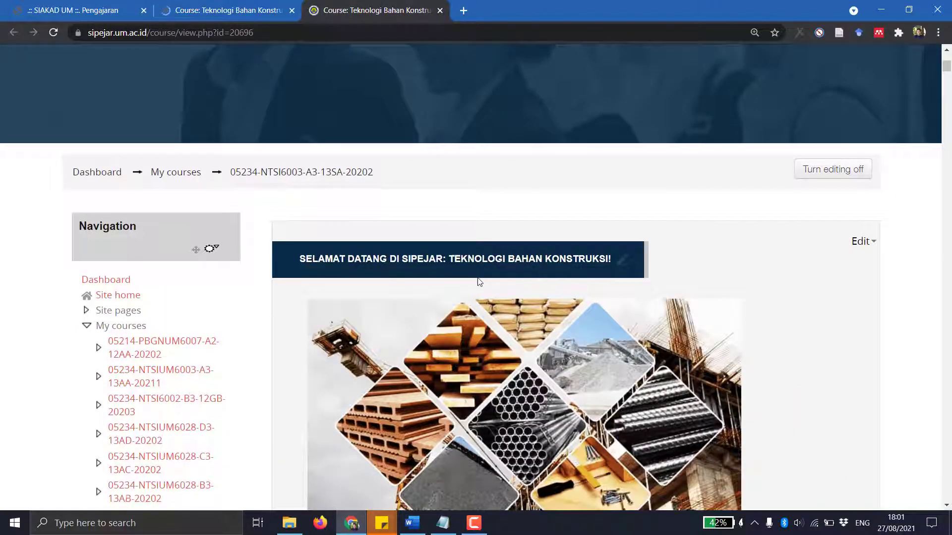
{"action": "scroll", "coordinate": [479, 282], "scroll_direction": "down", "scroll_amount": 3}
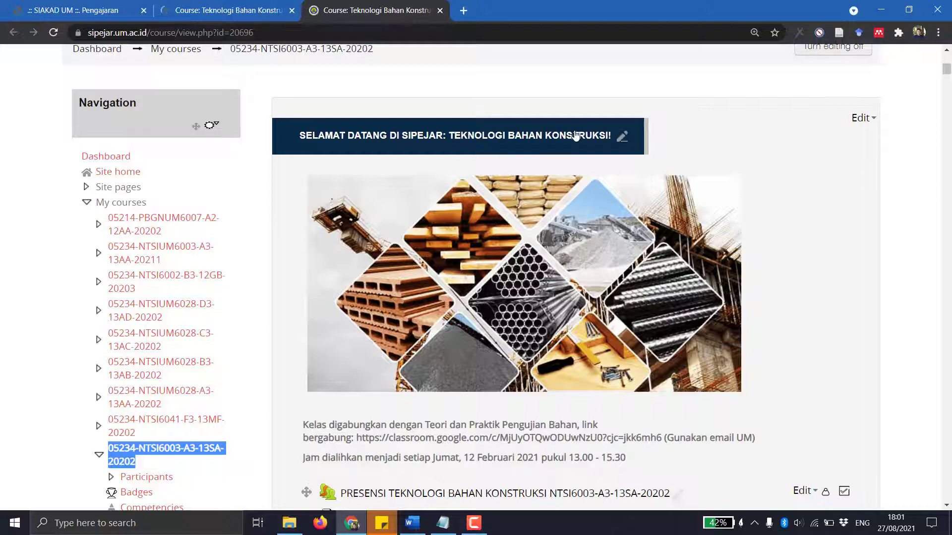
{"action": "scroll", "coordinate": [126, 410], "scroll_direction": "down", "scroll_amount": 1}
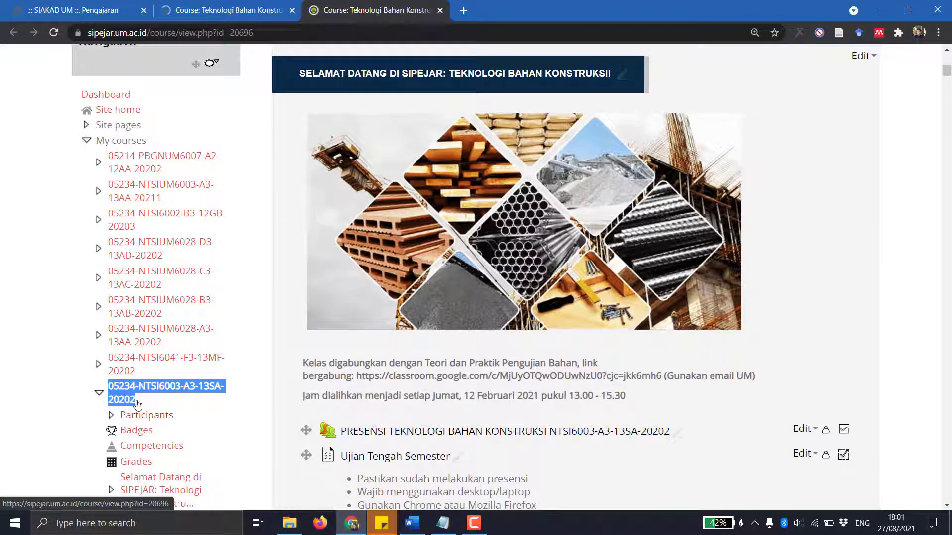
{"action": "scroll", "coordinate": [465, 176], "scroll_direction": "down", "scroll_amount": 8}
{"action": "scroll", "coordinate": [465, 176], "scroll_direction": "down", "scroll_amount": 18}
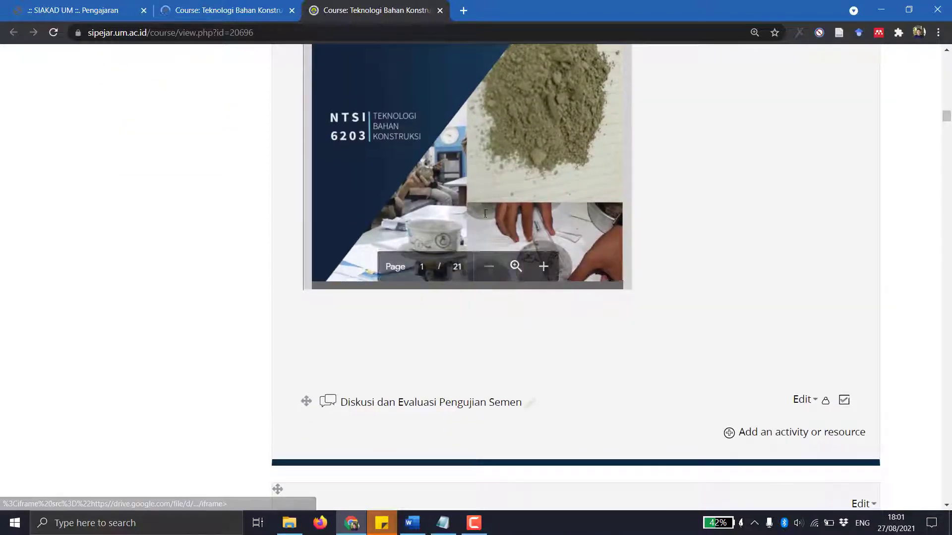
{"action": "scroll", "coordinate": [672, 240], "scroll_direction": "down", "scroll_amount": 12}
{"action": "scroll", "coordinate": [672, 240], "scroll_direction": "down", "scroll_amount": 1}
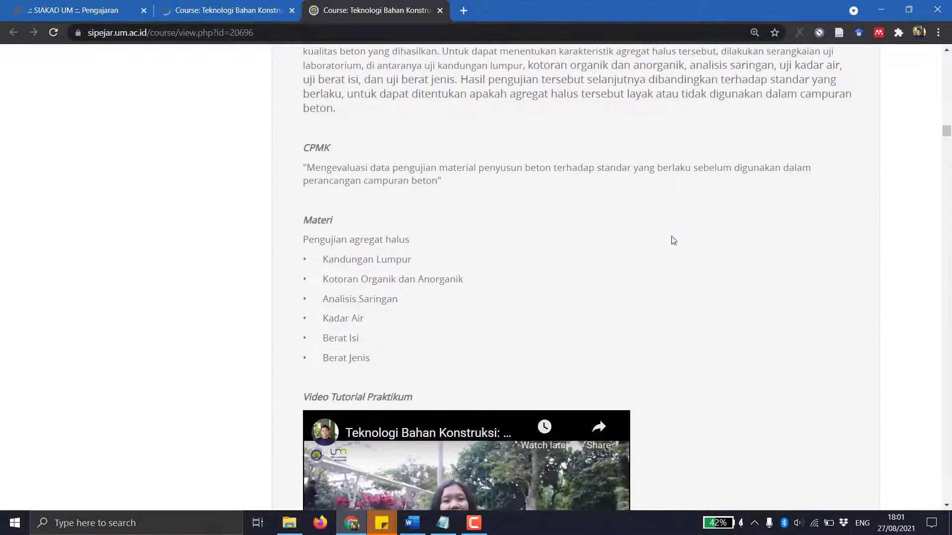
Return to the new course 05234-NTSIUM6003-B3-13AB-20211 and examine which Pertemuan sections still lack content.
{"action": "left_click", "coordinate": [263, 5]}
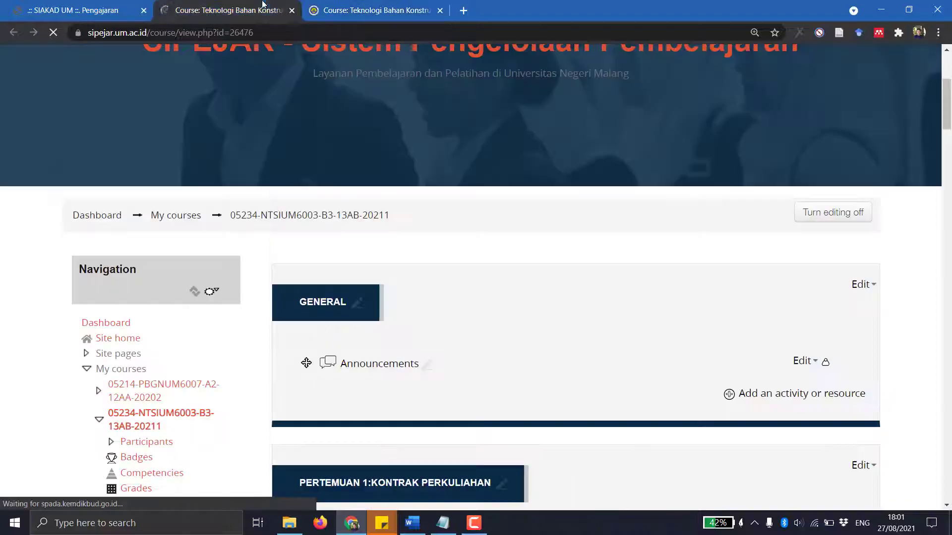
{"action": "scroll", "coordinate": [504, 311], "scroll_direction": "down", "scroll_amount": 20}
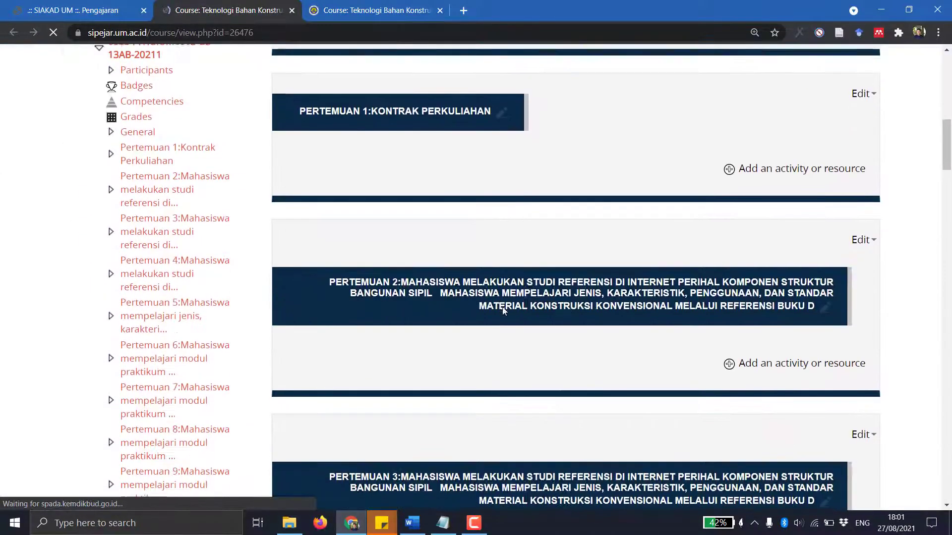
{"action": "scroll", "coordinate": [505, 307], "scroll_direction": "down", "scroll_amount": 20}
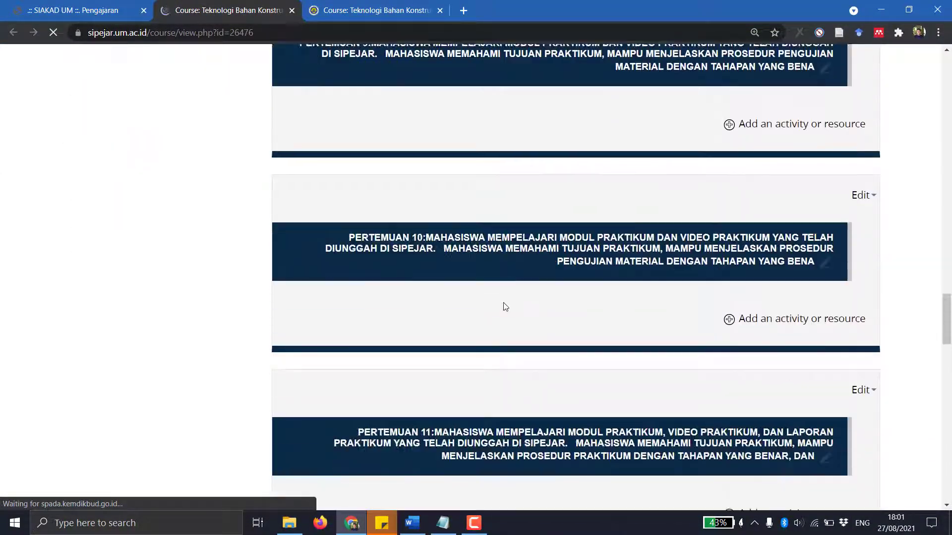
{"action": "scroll", "coordinate": [504, 306], "scroll_direction": "up", "scroll_amount": 20}
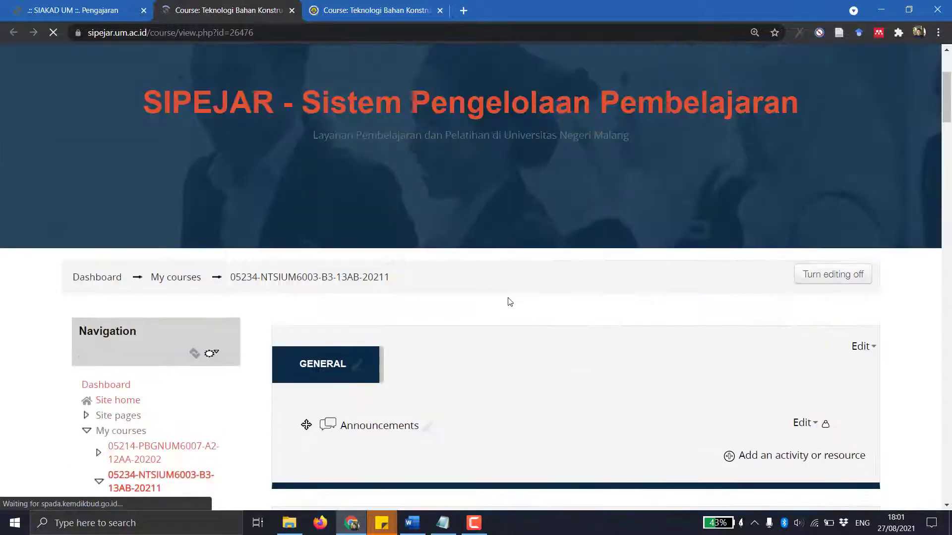
{"action": "scroll", "coordinate": [510, 302], "scroll_direction": "down", "scroll_amount": 8}
{"action": "scroll", "coordinate": [510, 302], "scroll_direction": "up", "scroll_amount": 6}
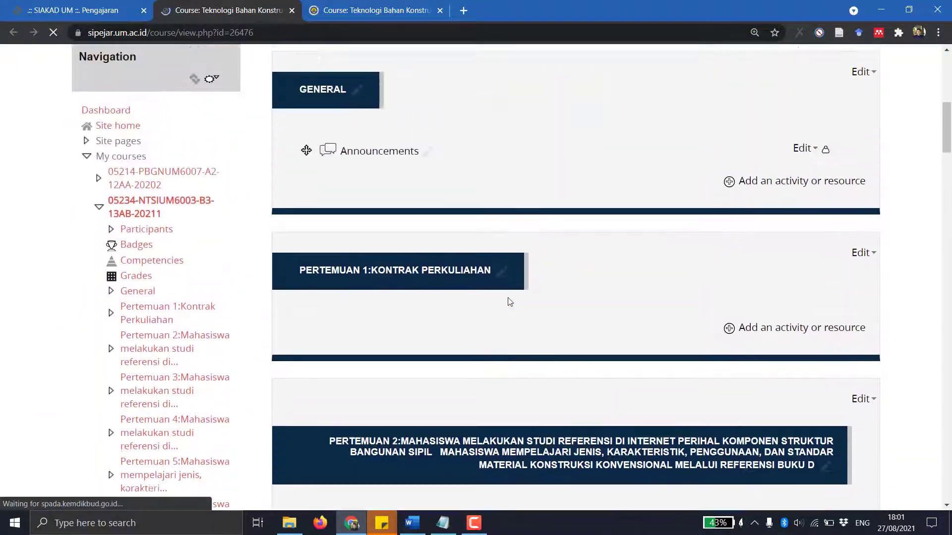
{"action": "scroll", "coordinate": [510, 302], "scroll_direction": "down", "scroll_amount": 1}
{"action": "scroll", "coordinate": [510, 301], "scroll_direction": "down", "scroll_amount": 20}
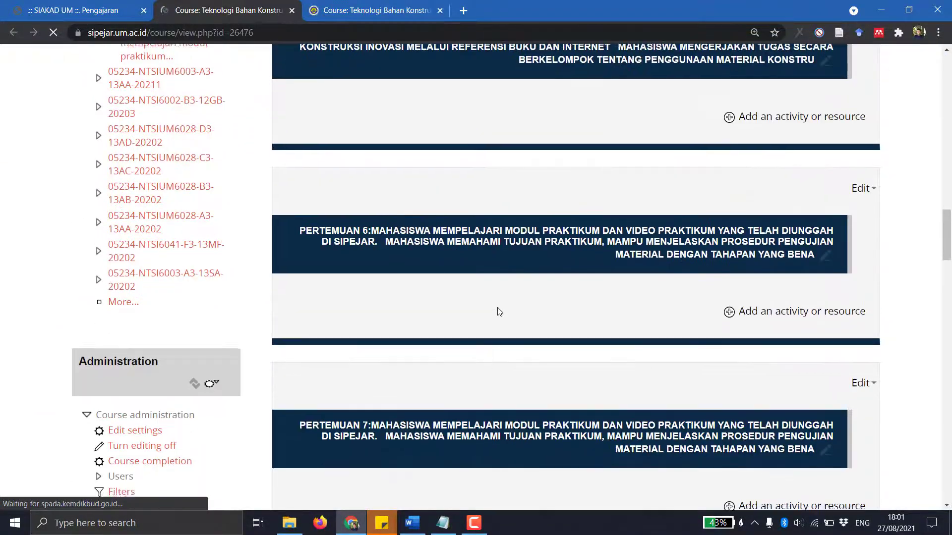
Open the Import tool from the course administration of class B3-13AB.
{"action": "scroll", "coordinate": [219, 311], "scroll_direction": "down", "scroll_amount": 4}
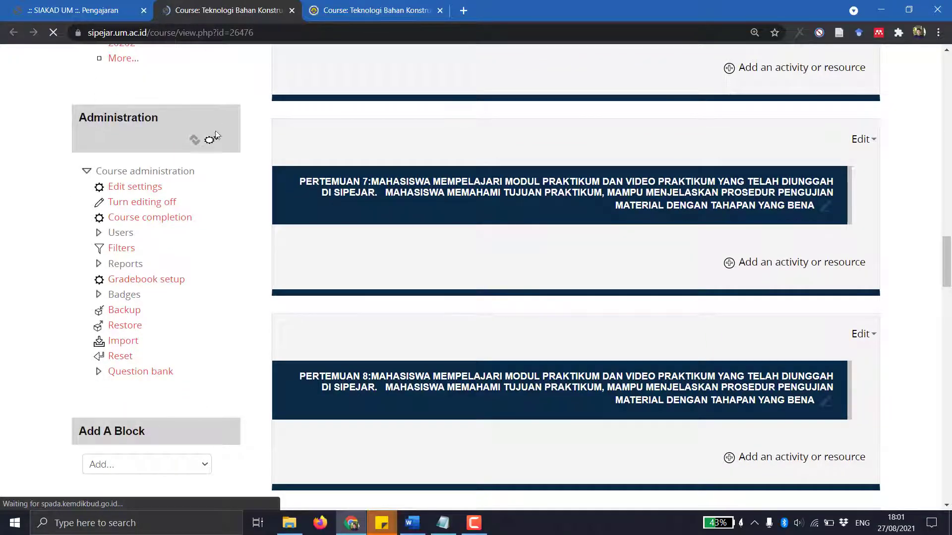
{"action": "scroll", "coordinate": [244, 148], "scroll_direction": "up", "scroll_amount": 20}
{"action": "scroll", "coordinate": [248, 149], "scroll_direction": "down", "scroll_amount": 8}
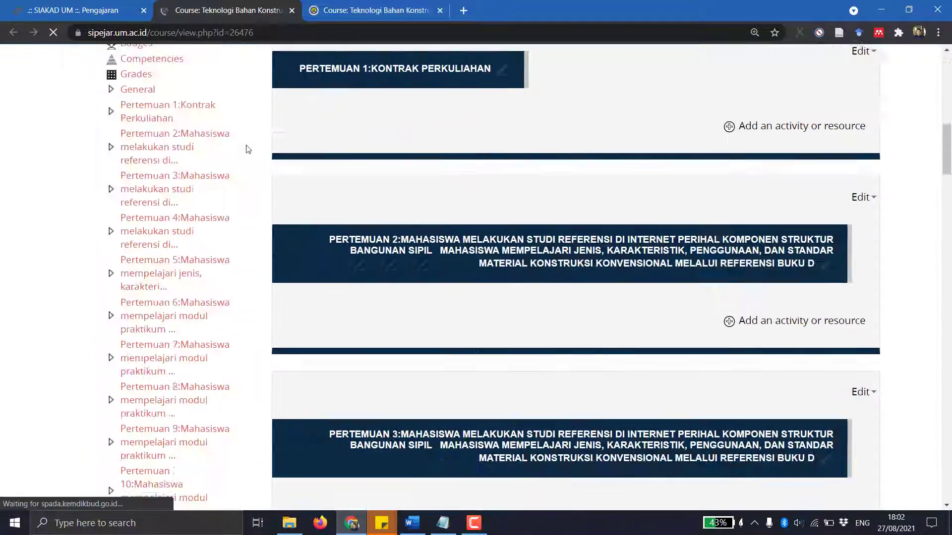
{"action": "scroll", "coordinate": [248, 149], "scroll_direction": "down", "scroll_amount": 20}
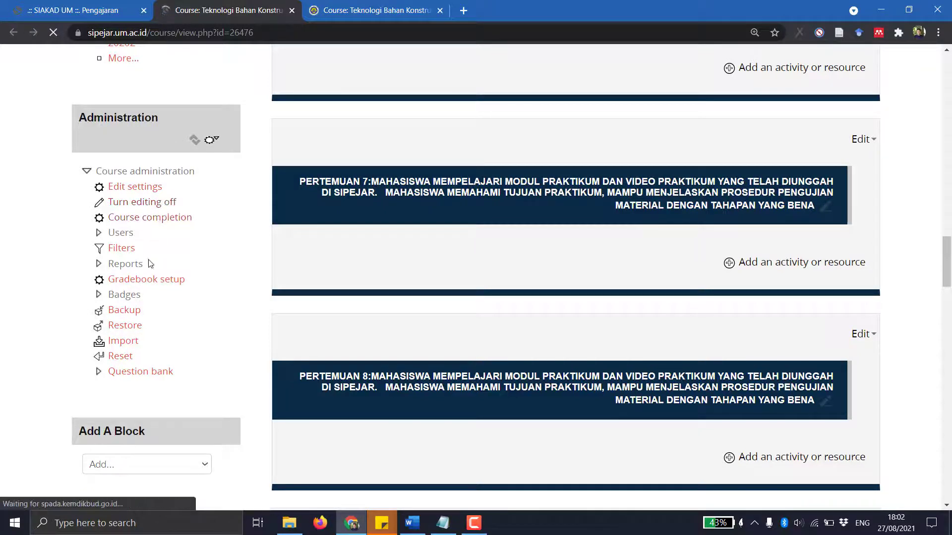
{"action": "left_click", "coordinate": [130, 345]}
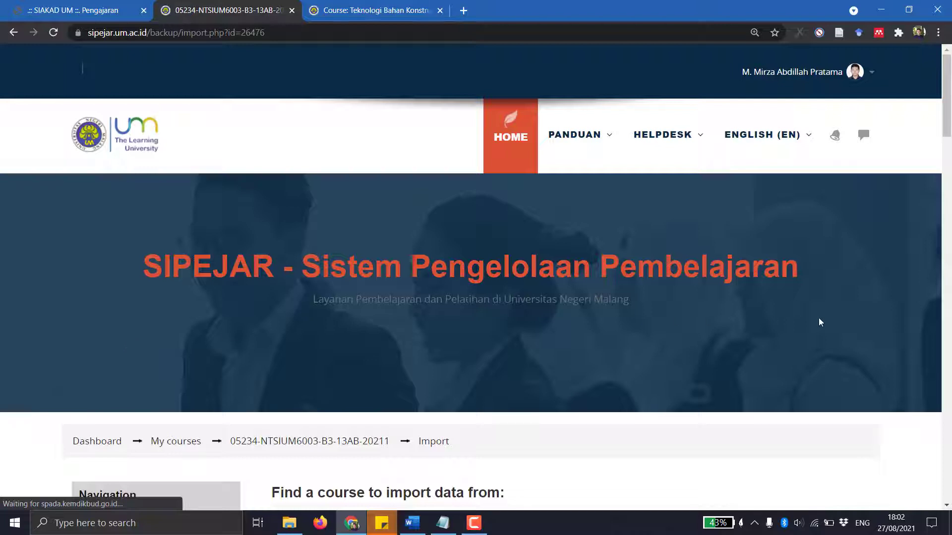
Check the source course's short name in the Notepad notes against the navigation of the old course.
{"action": "scroll", "coordinate": [819, 318], "scroll_direction": "down", "scroll_amount": 5}
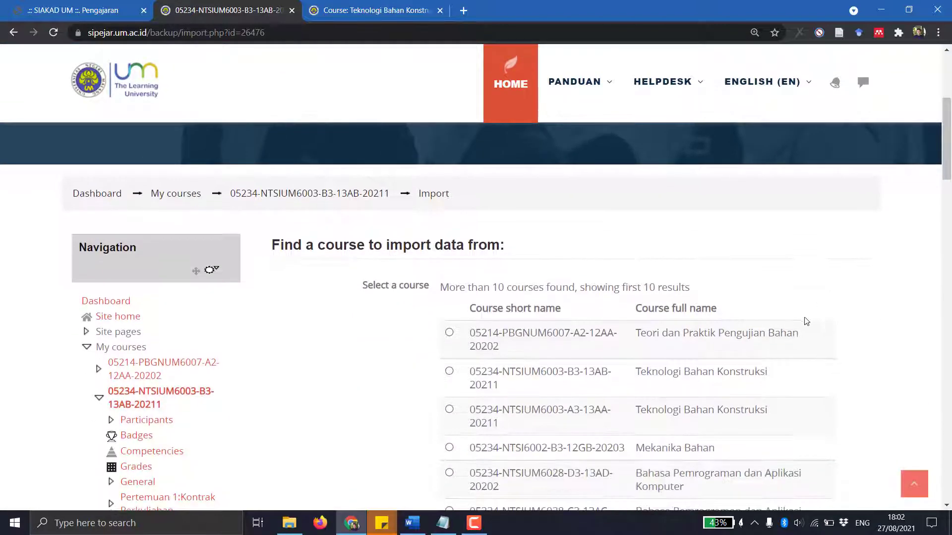
{"action": "scroll", "coordinate": [432, 279], "scroll_direction": "down", "scroll_amount": 1}
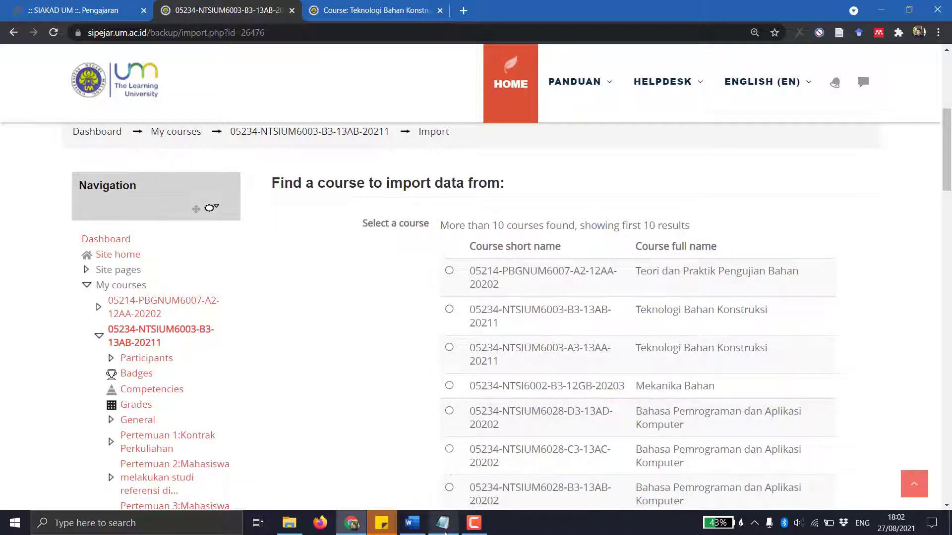
{"action": "mouse_move", "coordinate": [445, 533]}
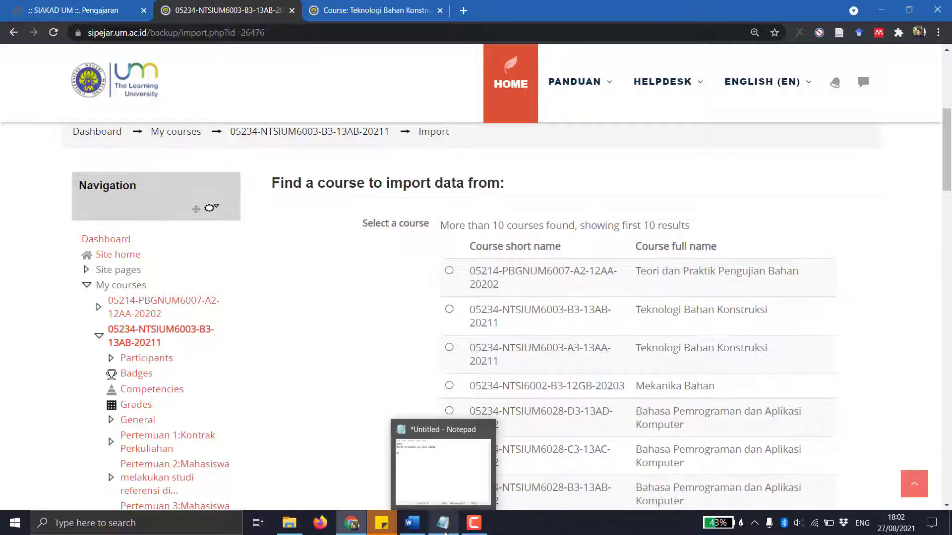
{"action": "left_click", "coordinate": [445, 533]}
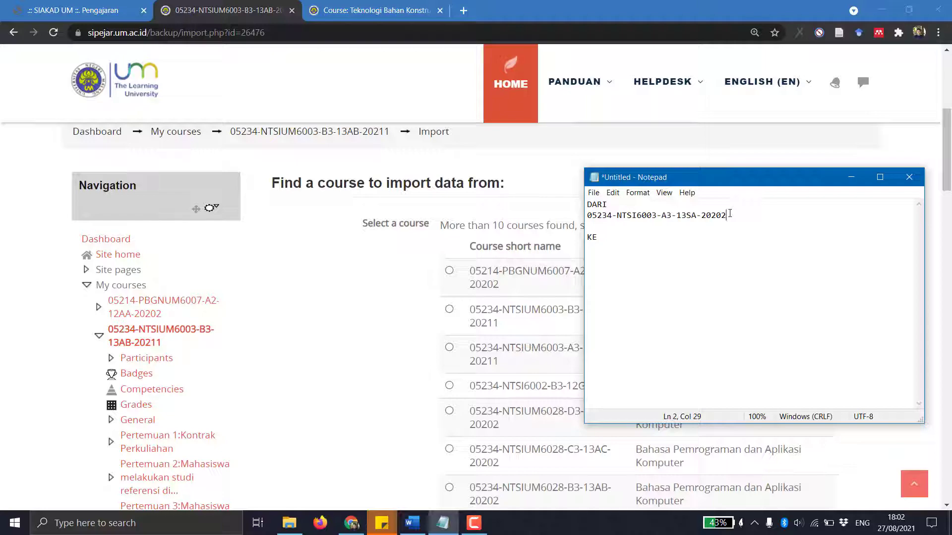
{"action": "left_click", "coordinate": [377, 10]}
{"action": "scroll", "coordinate": [252, 153], "scroll_direction": "up", "scroll_amount": 10}
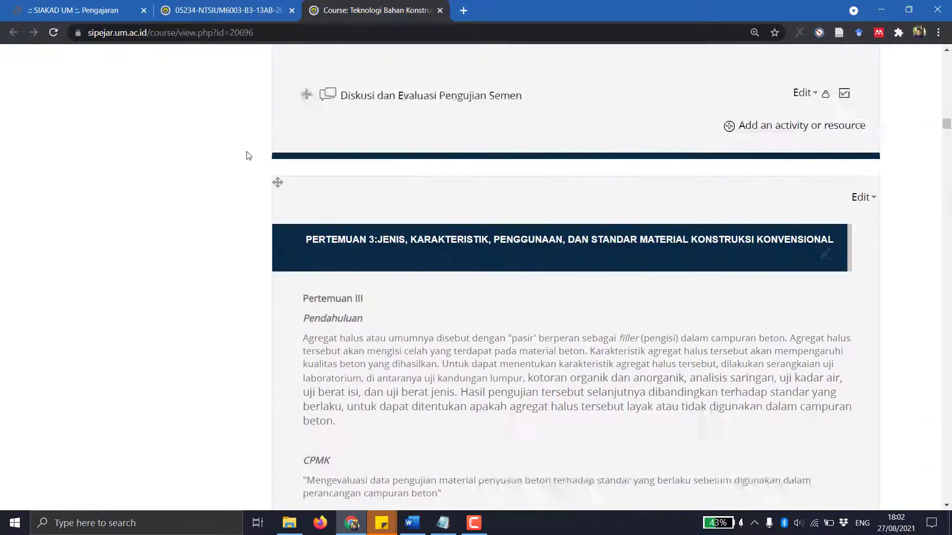
{"action": "scroll", "coordinate": [251, 154], "scroll_direction": "up", "scroll_amount": 10}
{"action": "scroll", "coordinate": [250, 153], "scroll_direction": "down", "scroll_amount": 9}
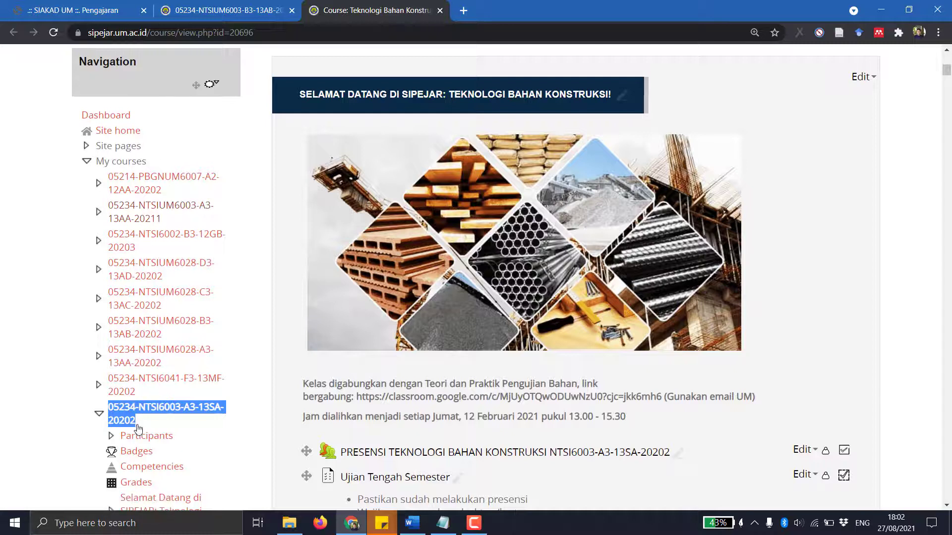
{"action": "left_click", "coordinate": [49, 395]}
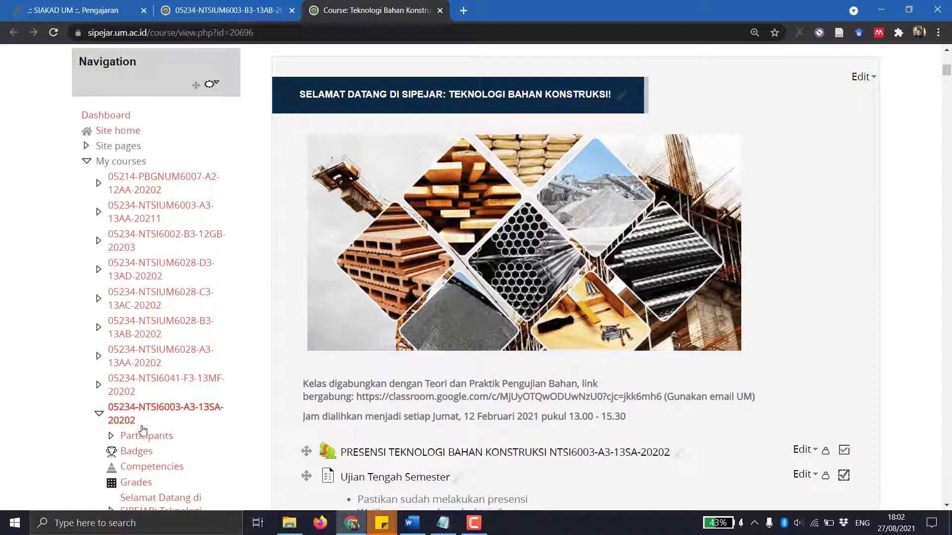
Copy the source course code 05234-NTSI6003-A3-13SA-20202 from the DARI line in Notepad.
{"action": "left_click", "coordinate": [443, 523]}
{"action": "left_click_drag", "start_coordinate": [727, 215], "coordinate": [585, 217]}
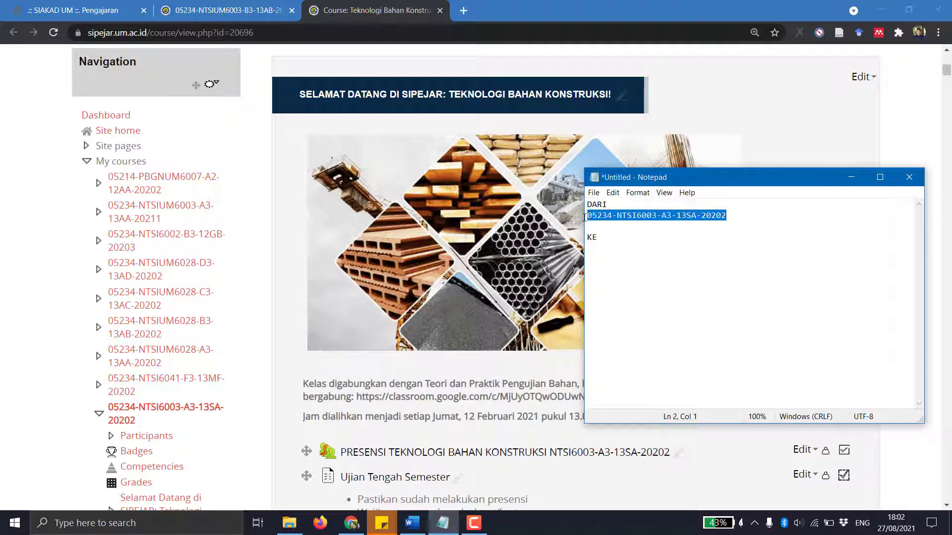
{"action": "right_click", "coordinate": [710, 217]}
{"action": "left_click", "coordinate": [742, 251]}
Search the new course's import page for the source course 05234-NTSI6003-A3-13SA-20202.
{"action": "left_click", "coordinate": [228, 10]}
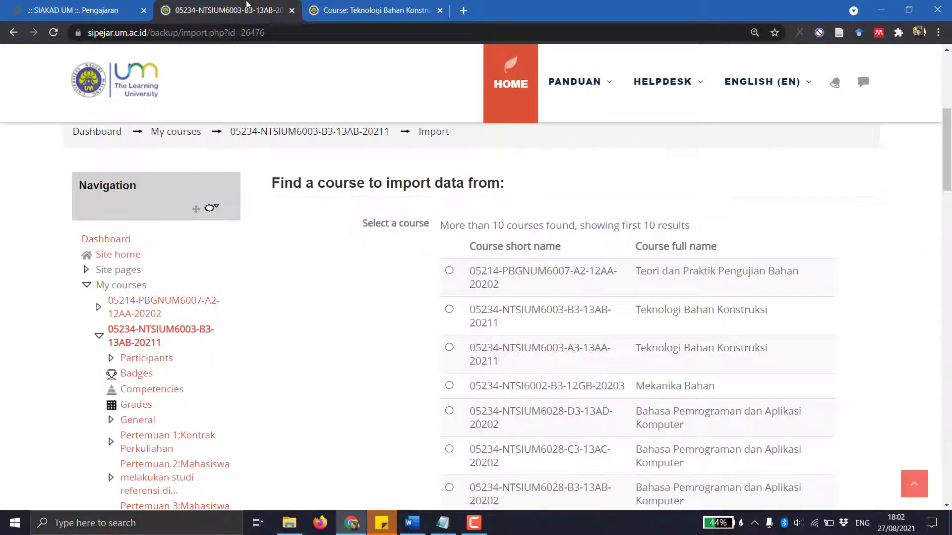
{"action": "scroll", "coordinate": [557, 318], "scroll_direction": "down", "scroll_amount": 4}
{"action": "scroll", "coordinate": [556, 318], "scroll_direction": "down", "scroll_amount": 4}
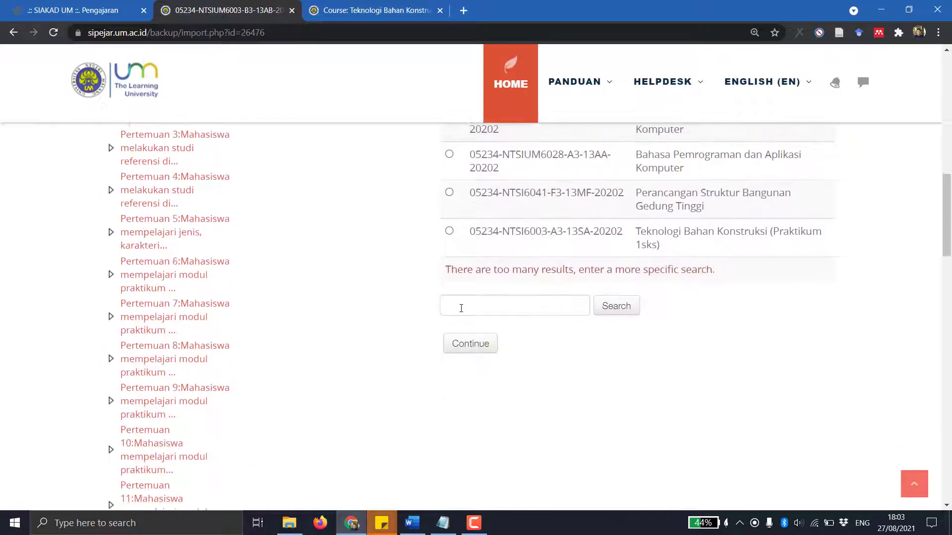
{"action": "left_click", "coordinate": [469, 308]}
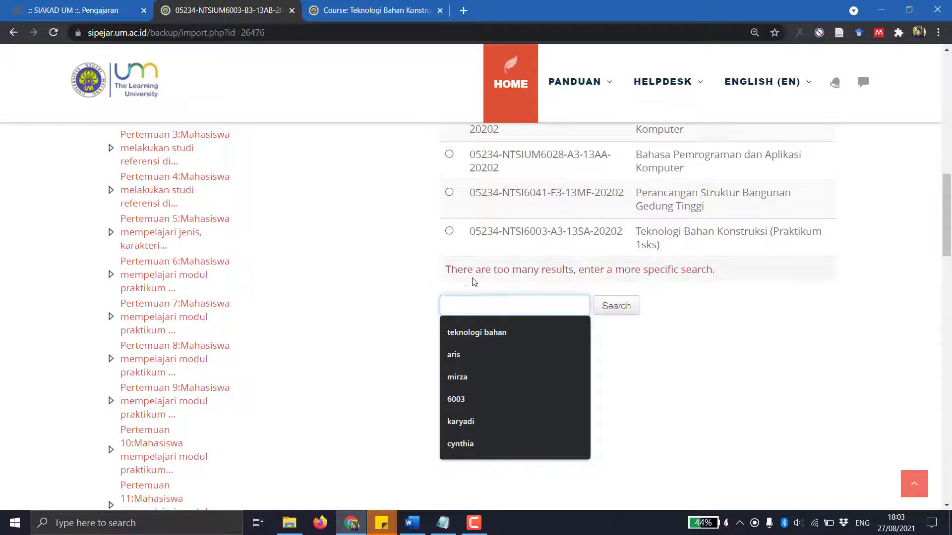
{"action": "scroll", "coordinate": [475, 282], "scroll_direction": "up", "scroll_amount": 9}
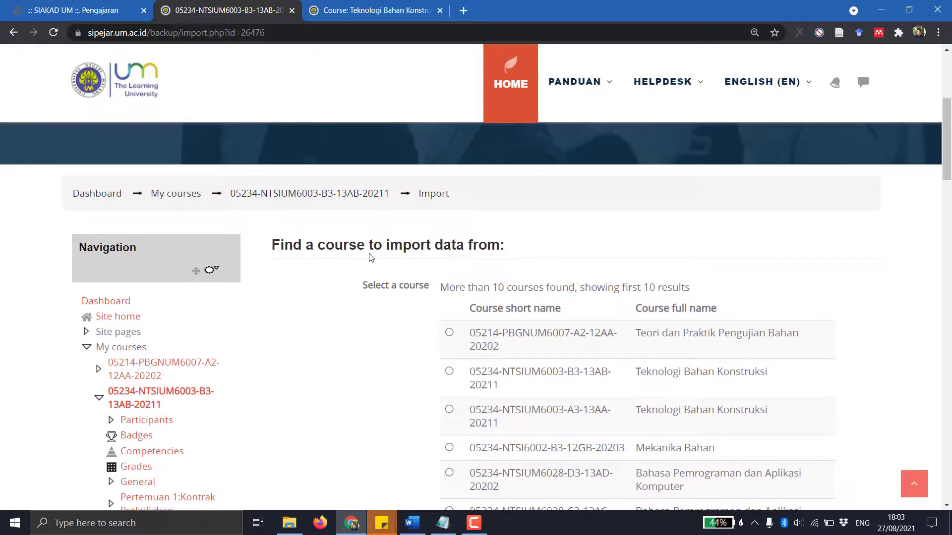
{"action": "scroll", "coordinate": [454, 250], "scroll_direction": "down", "scroll_amount": 6}
{"action": "key", "text": "ctrl+v"}
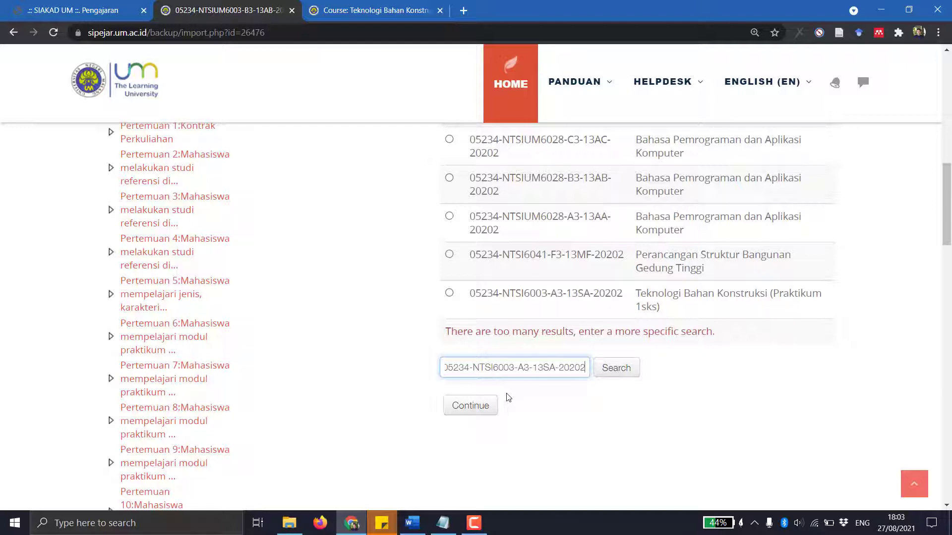
{"action": "left_click", "coordinate": [629, 369]}
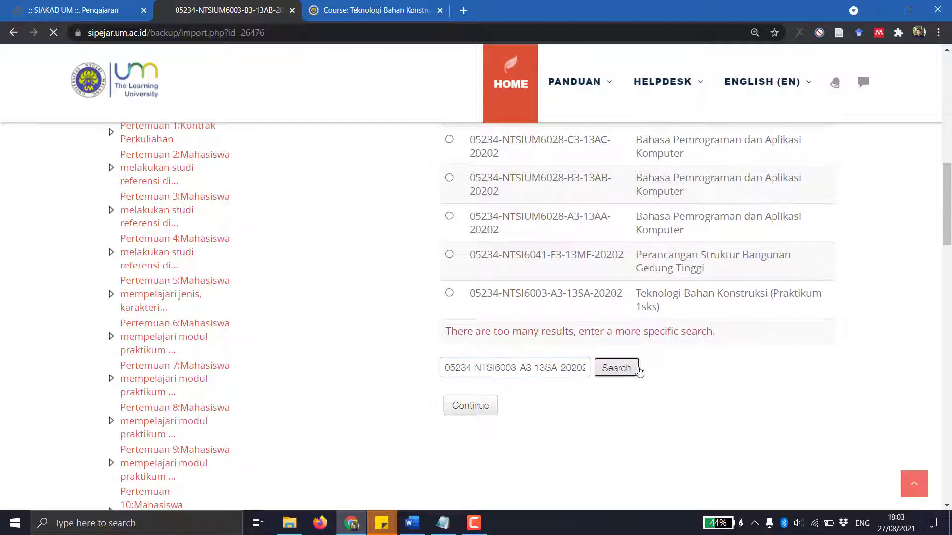
Select course 05234-NTSI6003-A3-13SA-20202 as the import source and continue to the initial settings.
{"action": "scroll", "coordinate": [641, 368], "scroll_direction": "down", "scroll_amount": 5}
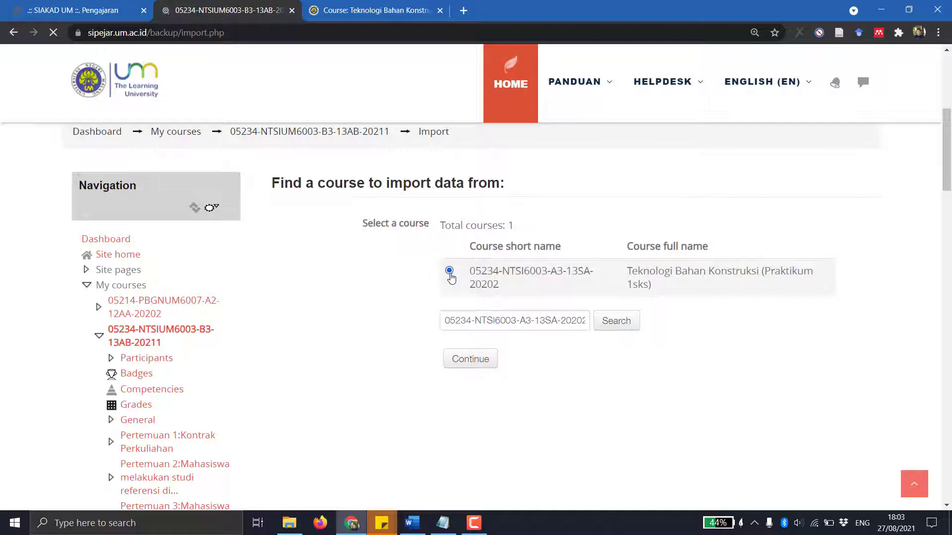
{"action": "left_click", "coordinate": [464, 362]}
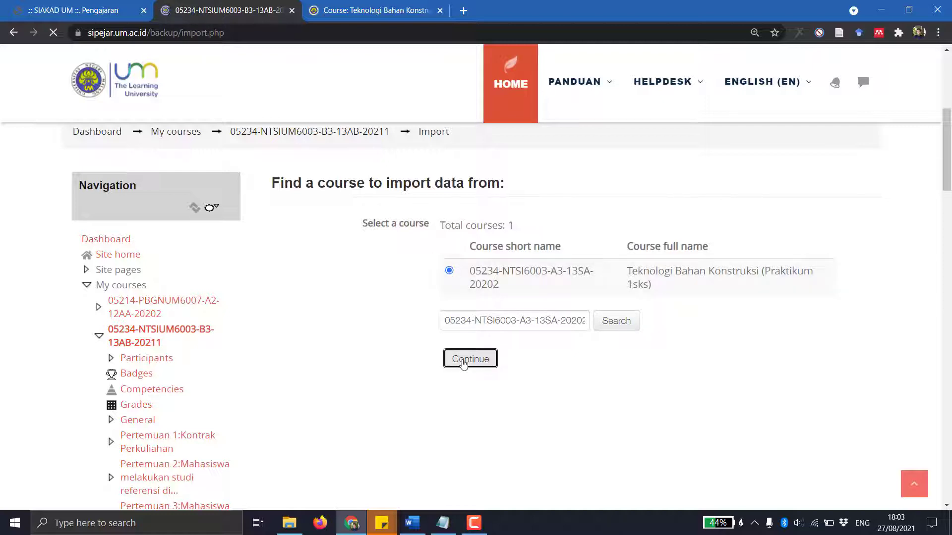
{"action": "scroll", "coordinate": [464, 360], "scroll_direction": "down", "scroll_amount": 5}
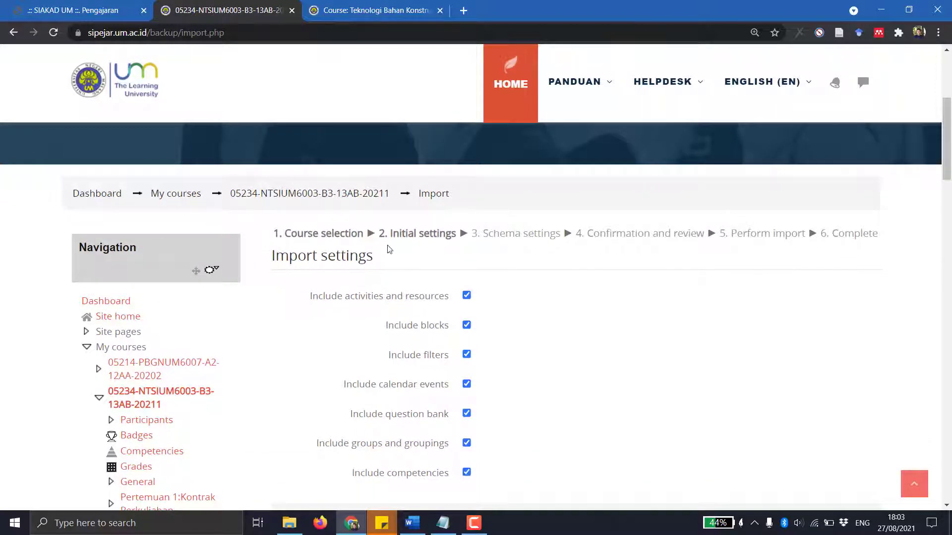
Exclude blocks, filters, calendar events, question bank, and groups and groupings from the import, and proceed to the schema settings.
{"action": "scroll", "coordinate": [317, 237], "scroll_direction": "down", "scroll_amount": 3}
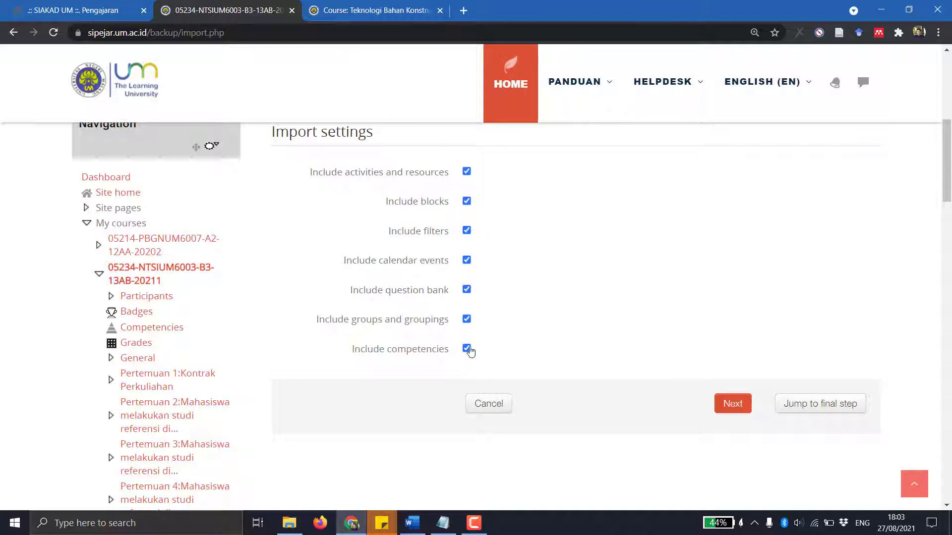
{"action": "scroll", "coordinate": [396, 220], "scroll_direction": "up", "scroll_amount": 1}
{"action": "scroll", "coordinate": [397, 220], "scroll_direction": "up", "scroll_amount": 1}
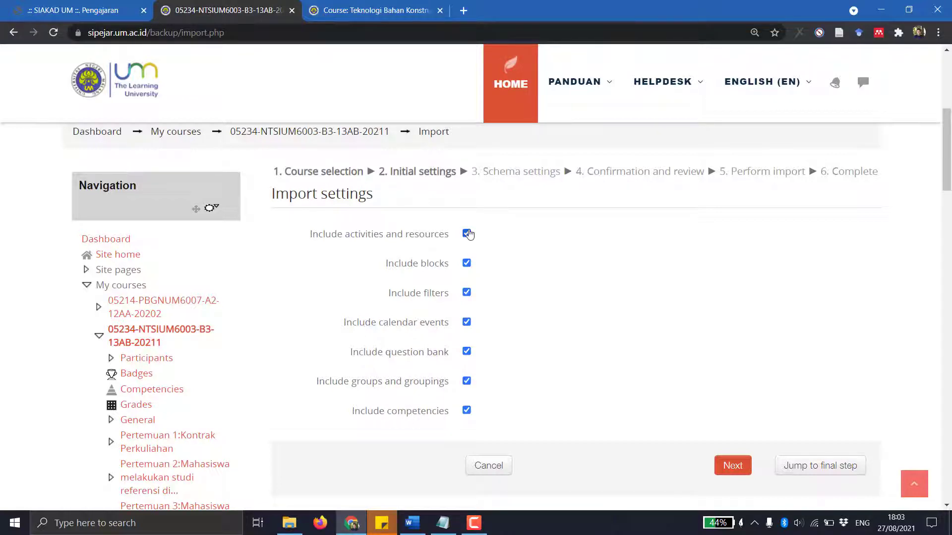
{"action": "left_click", "coordinate": [467, 263]}
{"action": "left_click", "coordinate": [466, 292]}
{"action": "left_click", "coordinate": [466, 323]}
{"action": "left_click", "coordinate": [466, 352]}
{"action": "left_click", "coordinate": [467, 381]}
{"action": "left_click", "coordinate": [733, 469]}
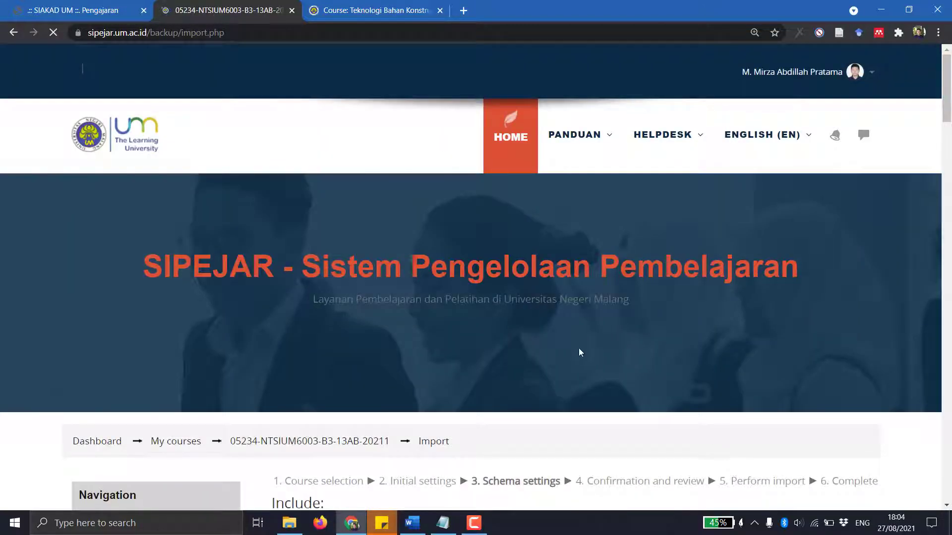
Review the sections and activities in the schema settings, keep the selected items included, and continue to confirmation and review.
{"action": "scroll", "coordinate": [579, 350], "scroll_direction": "down", "scroll_amount": 2}
{"action": "scroll", "coordinate": [579, 352], "scroll_direction": "down", "scroll_amount": 3}
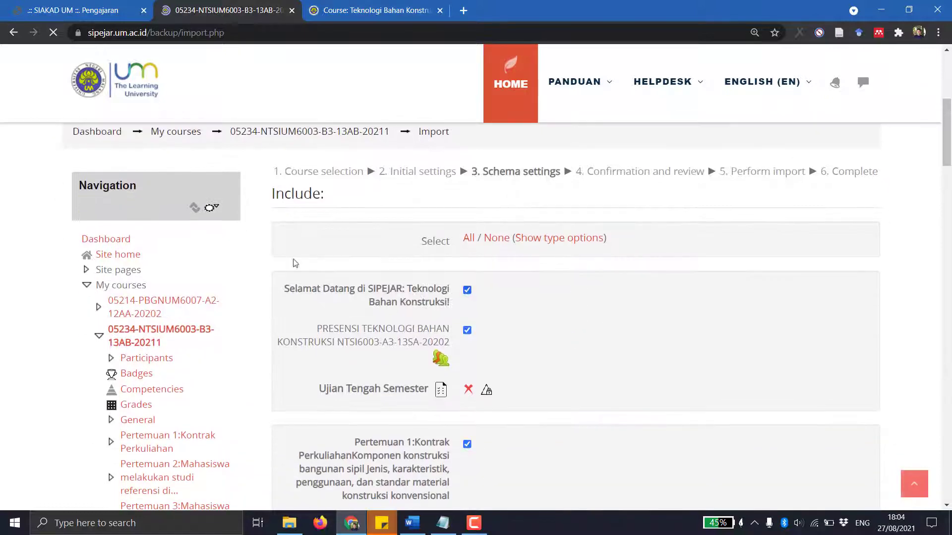
{"action": "scroll", "coordinate": [344, 177], "scroll_direction": "down", "scroll_amount": 2}
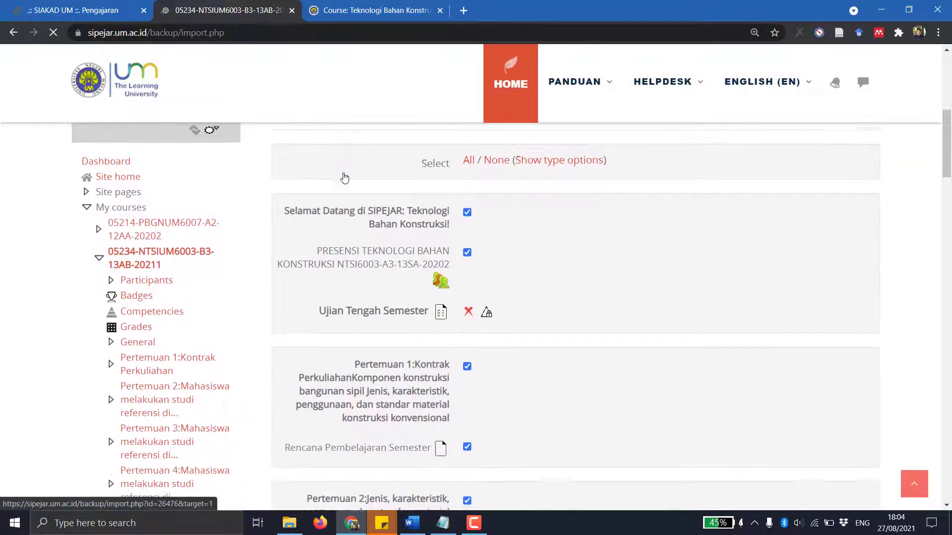
{"action": "scroll", "coordinate": [439, 218], "scroll_direction": "up", "scroll_amount": 2}
{"action": "scroll", "coordinate": [450, 274], "scroll_direction": "down", "scroll_amount": 3}
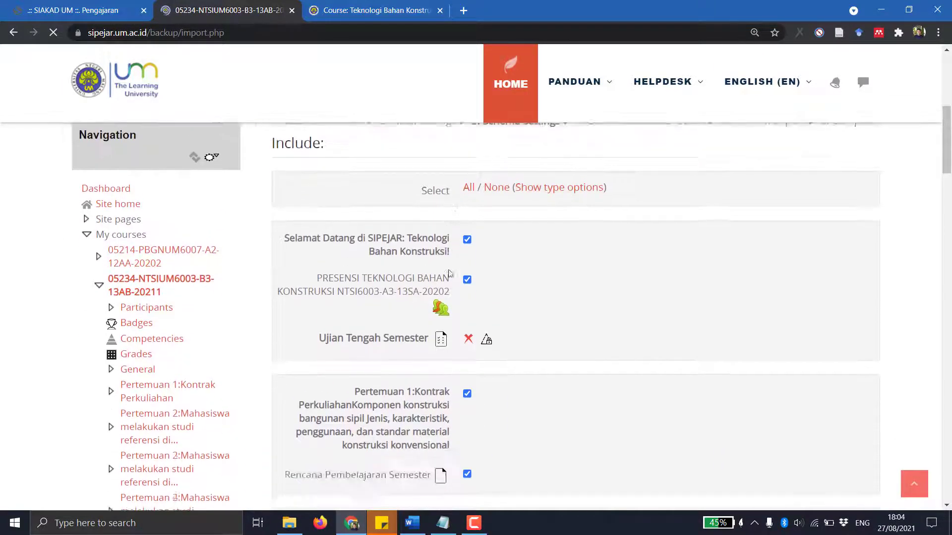
{"action": "scroll", "coordinate": [451, 273], "scroll_direction": "down", "scroll_amount": 18}
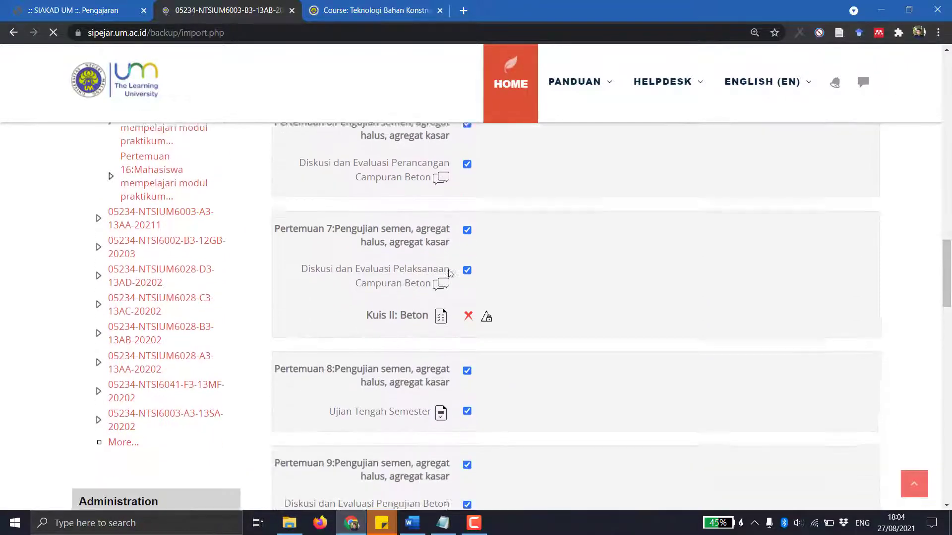
{"action": "scroll", "coordinate": [449, 273], "scroll_direction": "down", "scroll_amount": 14}
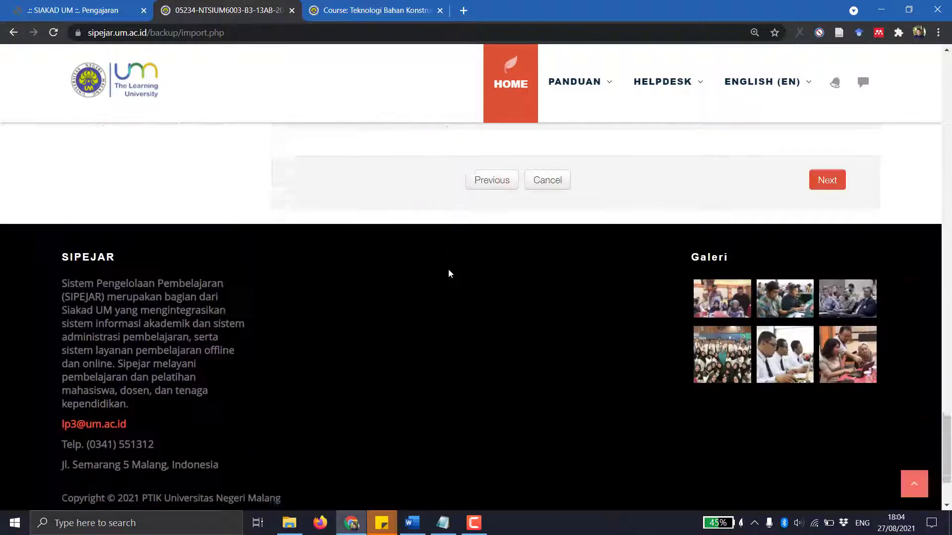
{"action": "scroll", "coordinate": [449, 272], "scroll_direction": "up", "scroll_amount": 7}
{"action": "scroll", "coordinate": [449, 272], "scroll_direction": "down", "scroll_amount": 2}
{"action": "scroll", "coordinate": [450, 272], "scroll_direction": "up", "scroll_amount": 15}
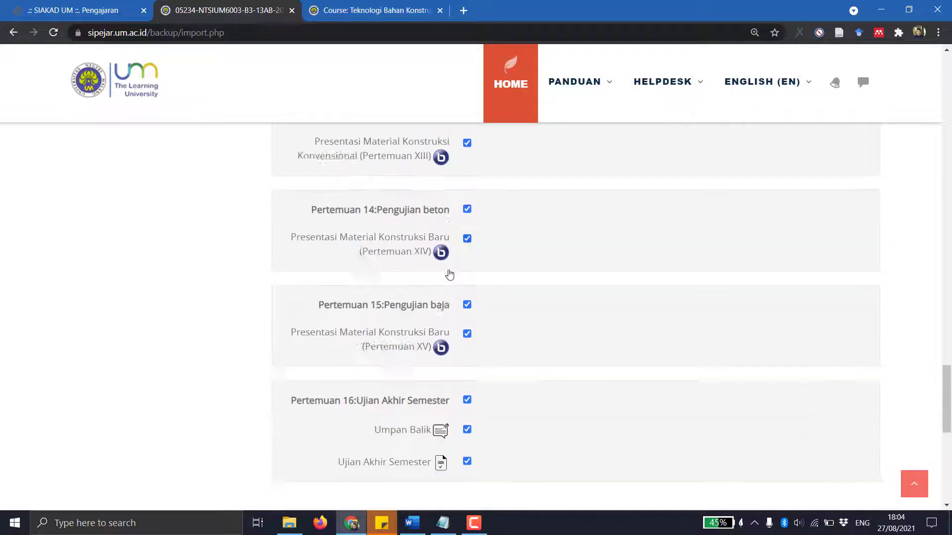
{"action": "scroll", "coordinate": [449, 274], "scroll_direction": "up", "scroll_amount": 14}
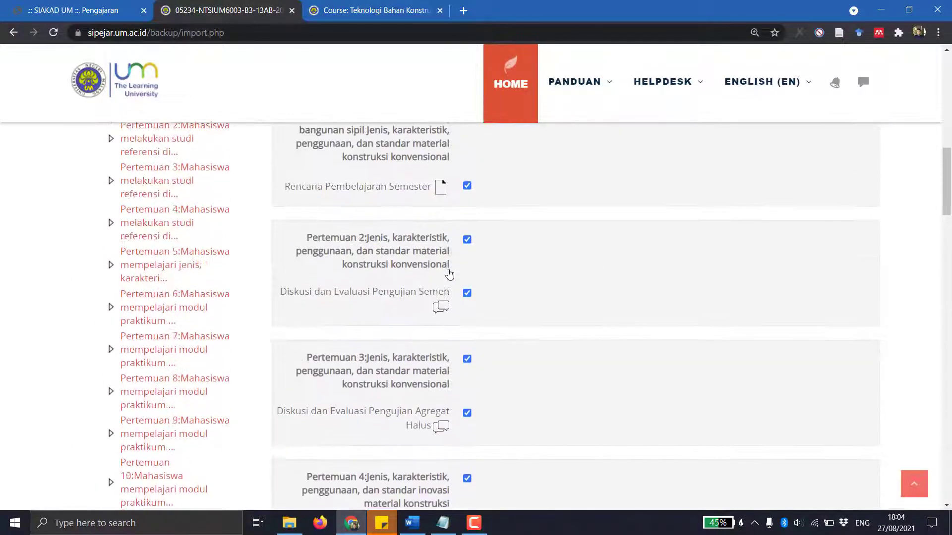
{"action": "scroll", "coordinate": [449, 274], "scroll_direction": "up", "scroll_amount": 3}
{"action": "scroll", "coordinate": [449, 274], "scroll_direction": "down", "scroll_amount": 16}
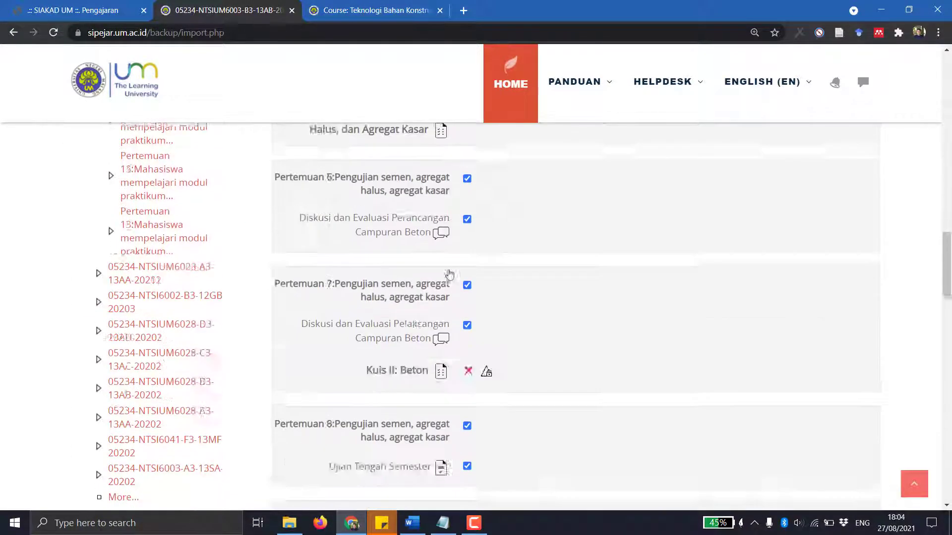
{"action": "scroll", "coordinate": [449, 272], "scroll_direction": "down", "scroll_amount": 12}
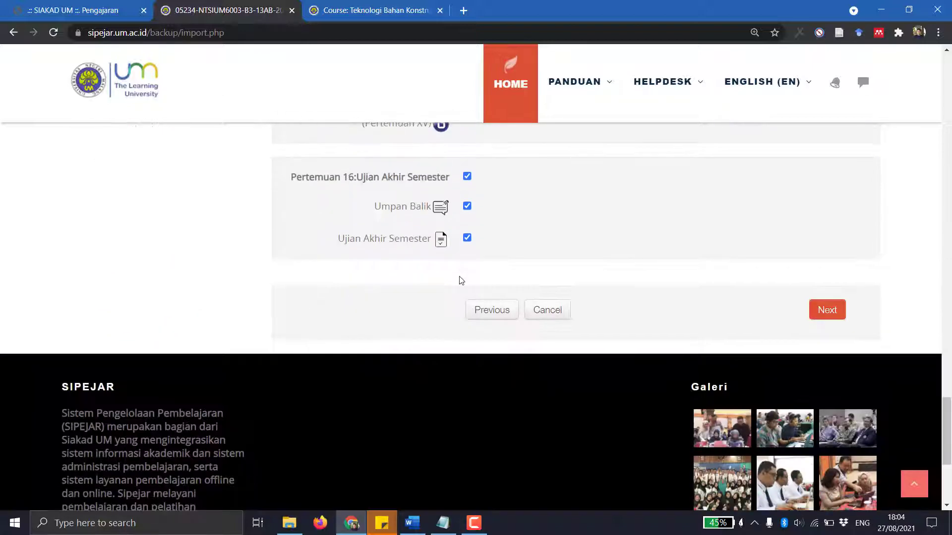
{"action": "left_click", "coordinate": [821, 311]}
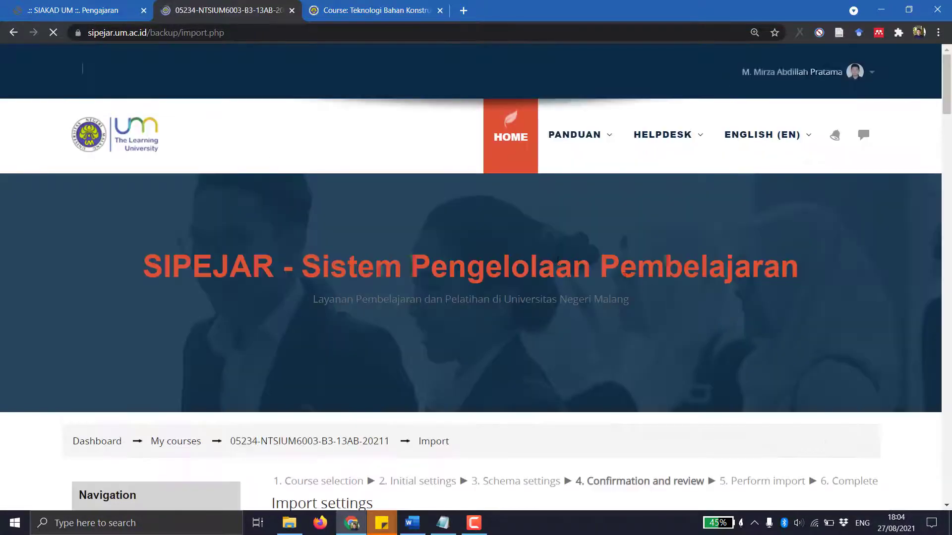
Check the import settings and included items, then perform the import and return to course 05234-NTSIUM6003-B3-13AB-20211.
{"action": "scroll", "coordinate": [554, 263], "scroll_direction": "down", "scroll_amount": 3}
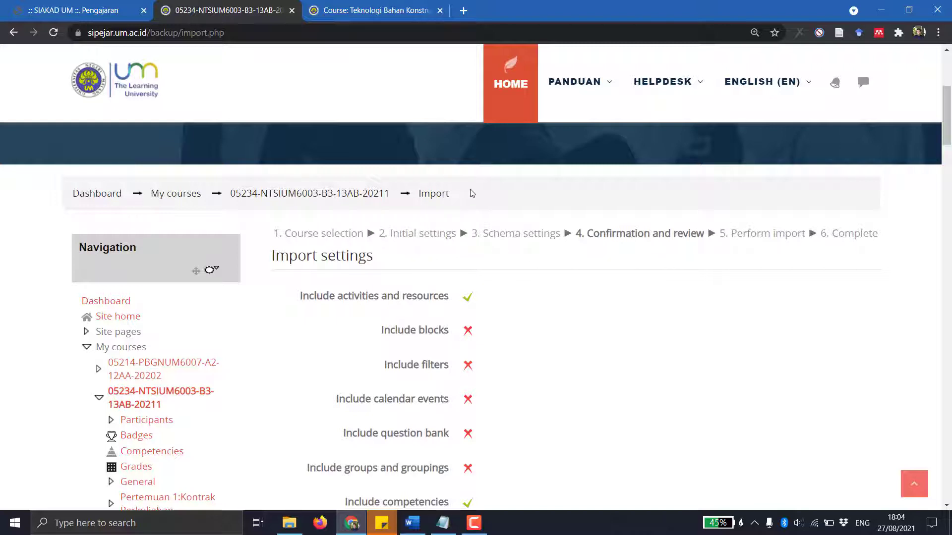
{"action": "scroll", "coordinate": [478, 198], "scroll_direction": "down", "scroll_amount": 2}
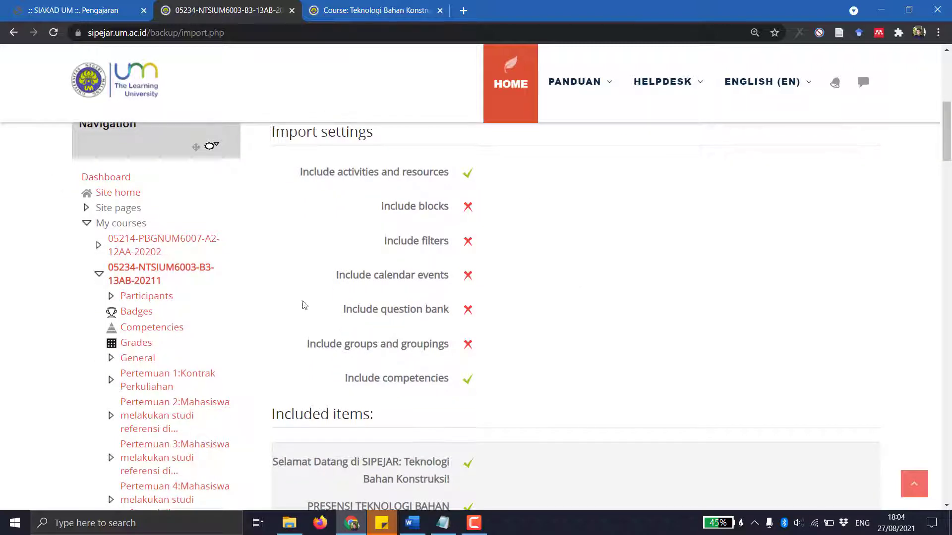
{"action": "scroll", "coordinate": [496, 238], "scroll_direction": "down", "scroll_amount": 1}
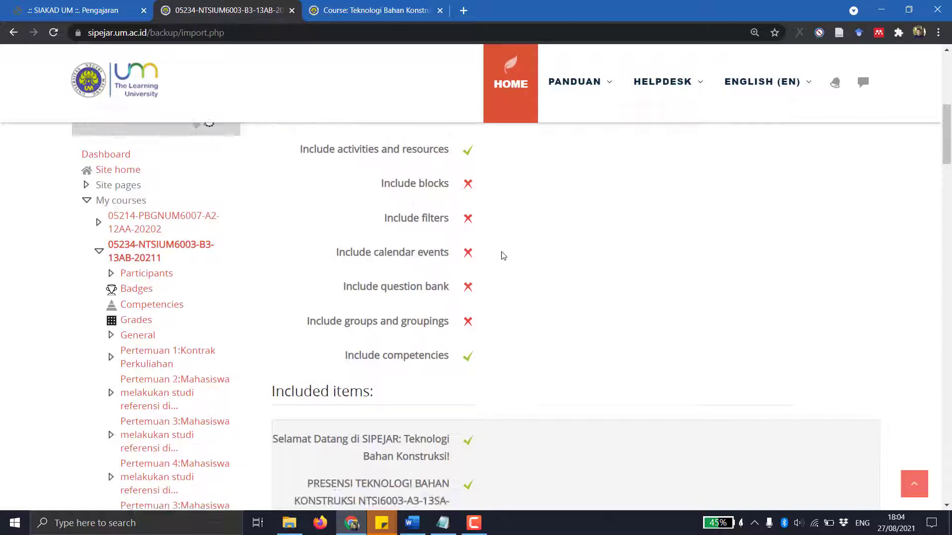
{"action": "scroll", "coordinate": [501, 255], "scroll_direction": "down", "scroll_amount": 15}
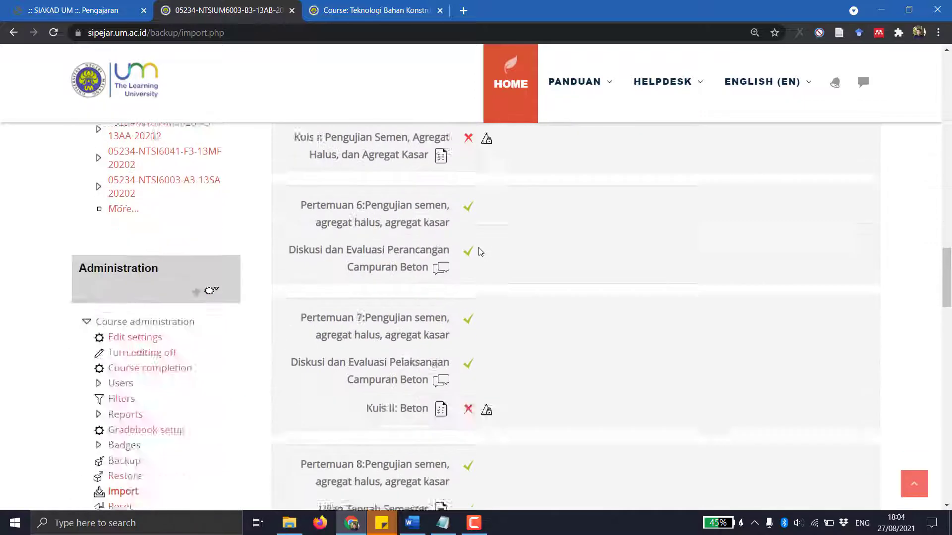
{"action": "scroll", "coordinate": [480, 252], "scroll_direction": "down", "scroll_amount": 20}
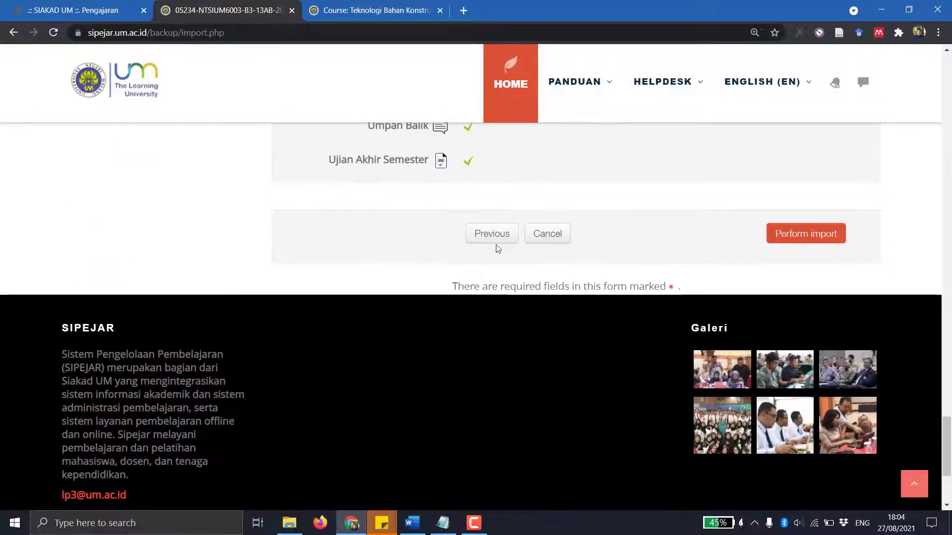
{"action": "left_click", "coordinate": [787, 244]}
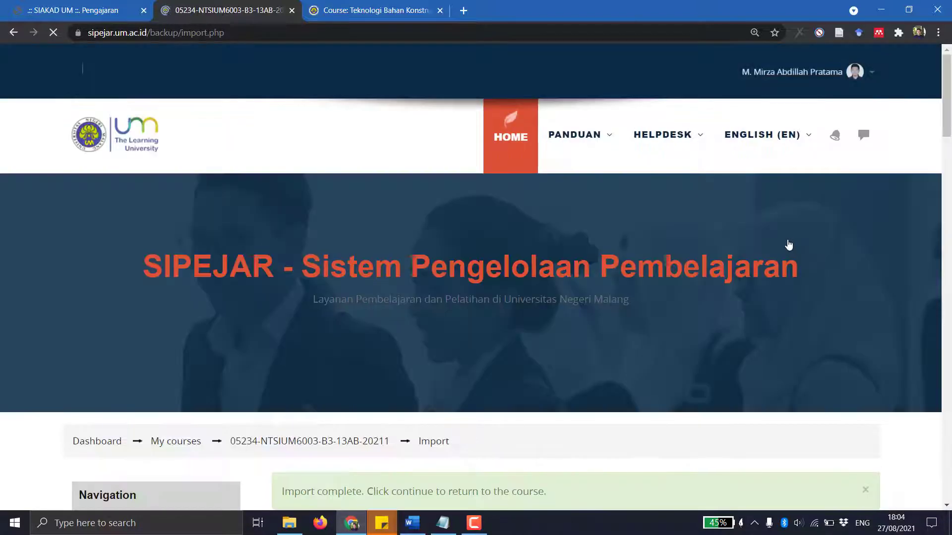
{"action": "scroll", "coordinate": [635, 247], "scroll_direction": "down", "scroll_amount": 3}
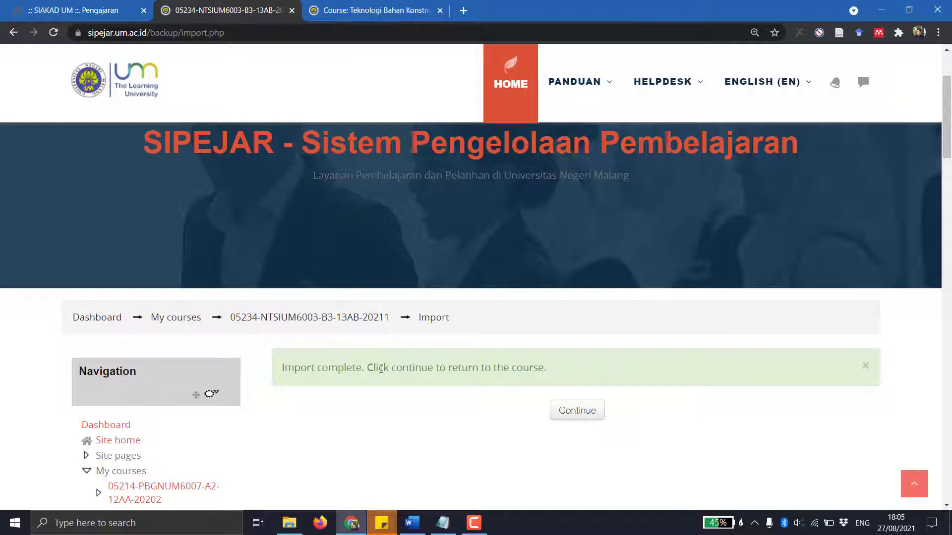
{"action": "left_click", "coordinate": [567, 413]}
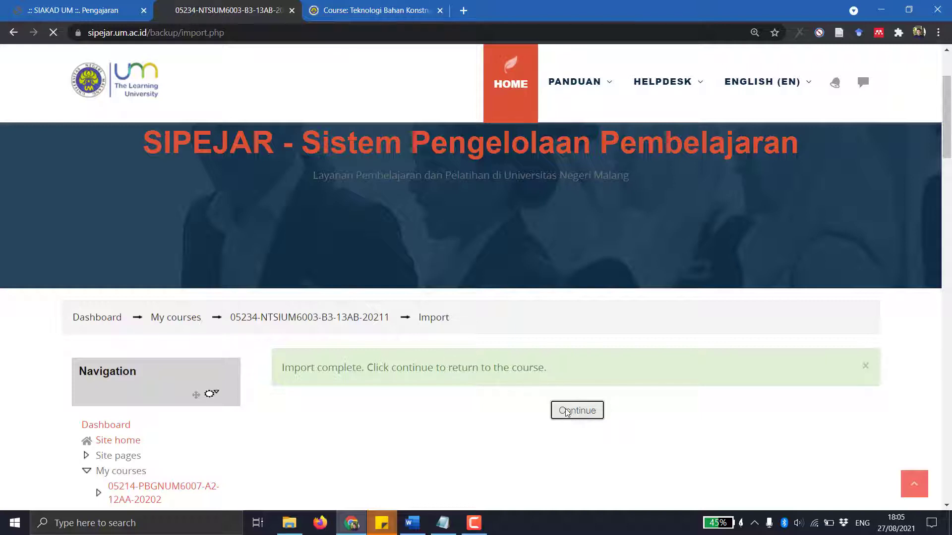
Examine the imported welcome section and the Pertemuan sections in course 05234-NTSIUM6003-B3-13AB-20211.
{"action": "scroll", "coordinate": [550, 380], "scroll_direction": "down", "scroll_amount": 8}
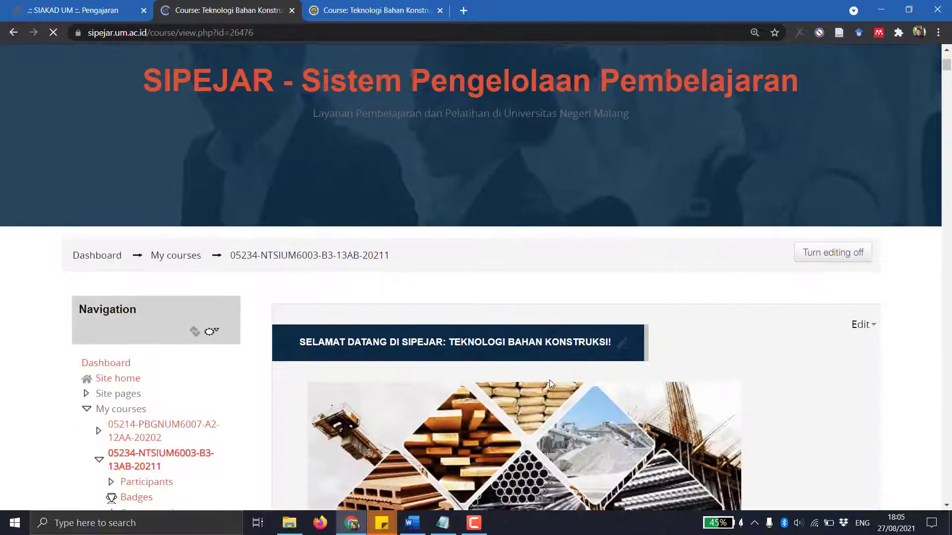
{"action": "scroll", "coordinate": [418, 181], "scroll_direction": "up", "scroll_amount": 2}
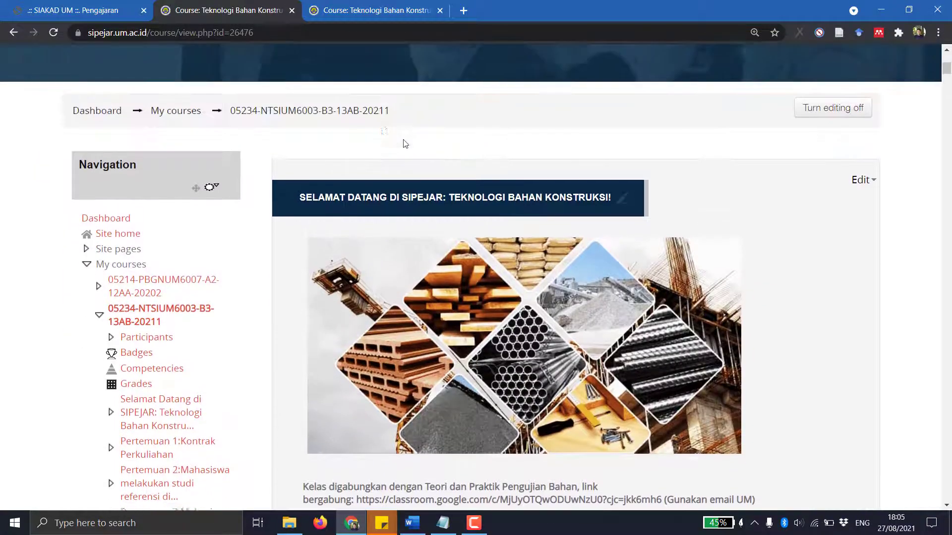
{"action": "scroll", "coordinate": [514, 172], "scroll_direction": "down", "scroll_amount": 1}
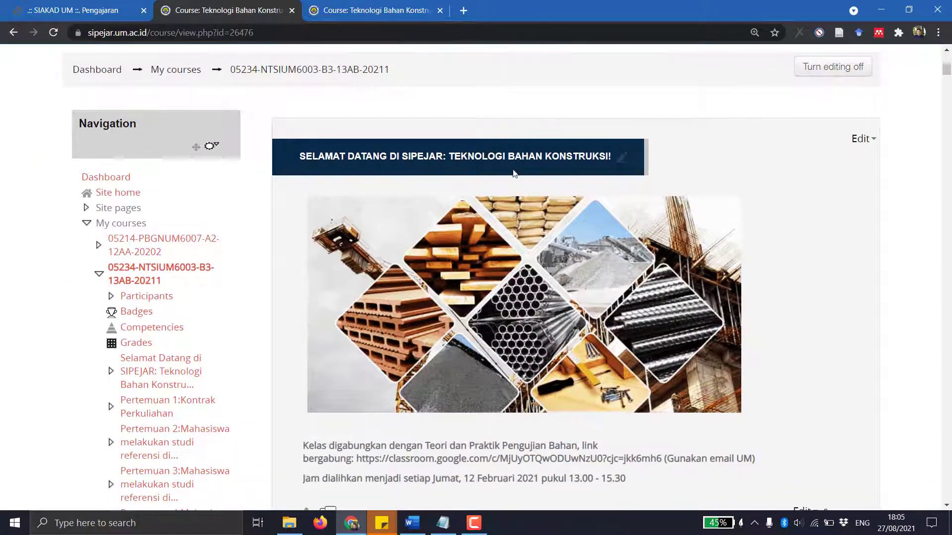
{"action": "scroll", "coordinate": [513, 173], "scroll_direction": "down", "scroll_amount": 12}
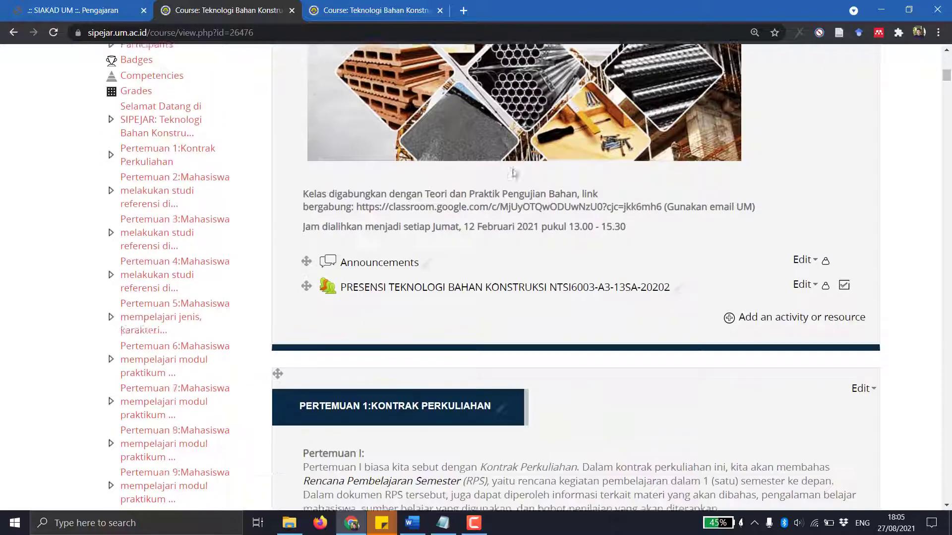
{"action": "scroll", "coordinate": [513, 173], "scroll_direction": "down", "scroll_amount": 10}
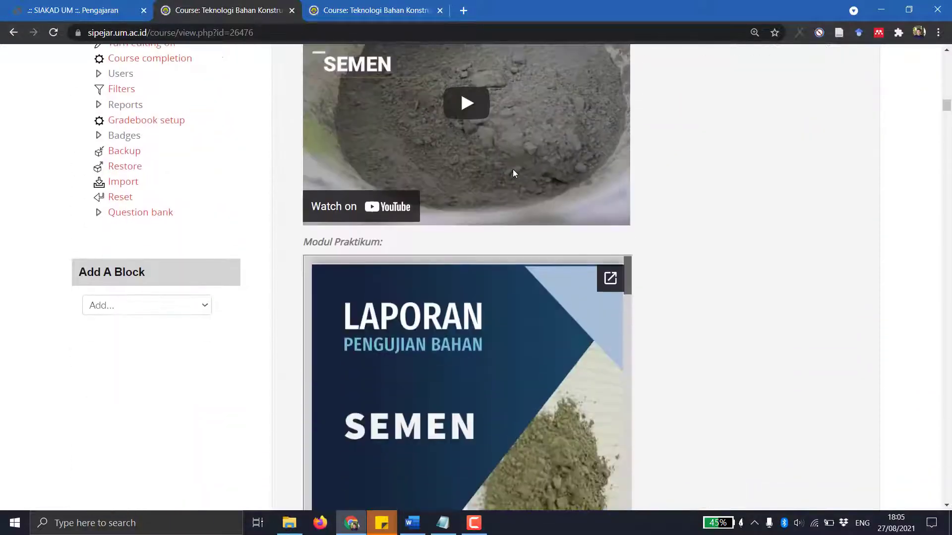
{"action": "scroll", "coordinate": [513, 171], "scroll_direction": "up", "scroll_amount": 20}
{"action": "scroll", "coordinate": [513, 171], "scroll_direction": "up", "scroll_amount": 10}
{"action": "right_click", "coordinate": [514, 173]}
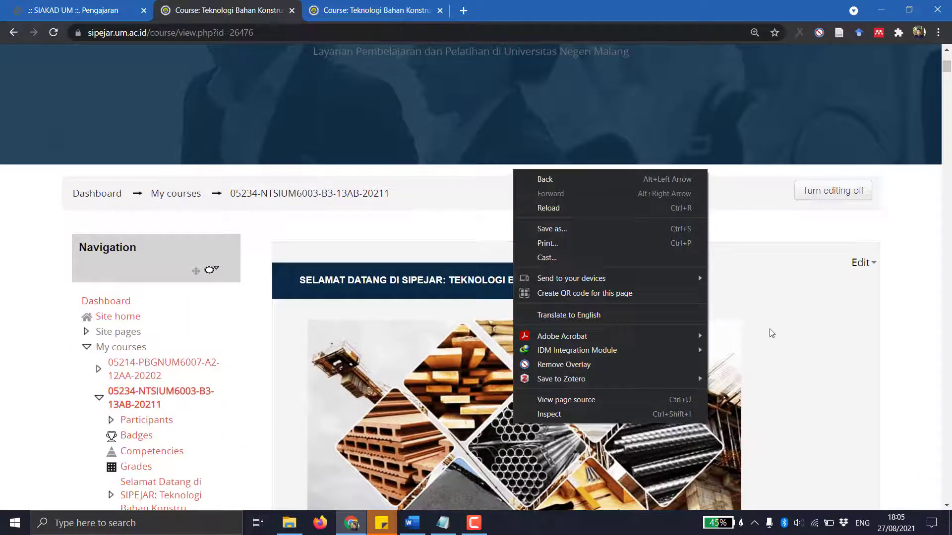
{"action": "left_click", "coordinate": [769, 329]}
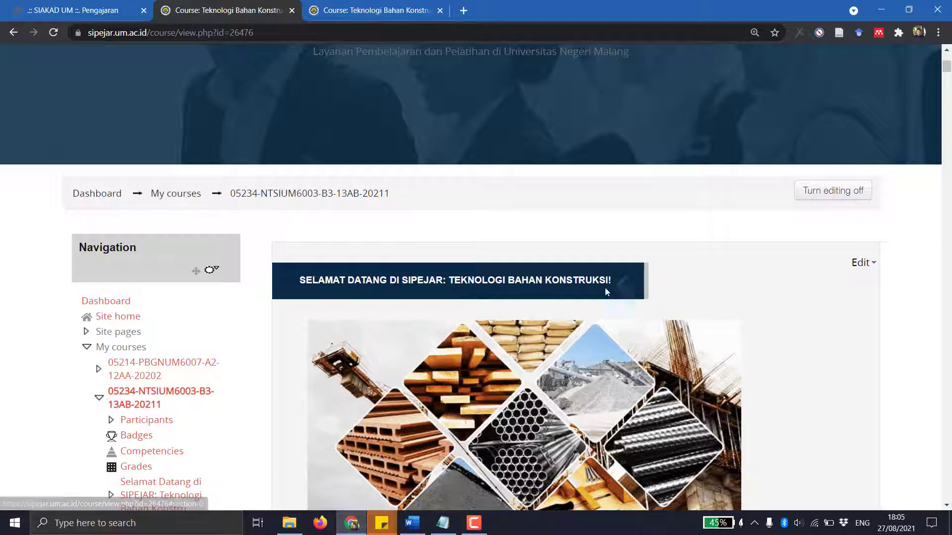
{"action": "scroll", "coordinate": [566, 275], "scroll_direction": "down", "scroll_amount": 10}
{"action": "scroll", "coordinate": [565, 273], "scroll_direction": "down", "scroll_amount": 4}
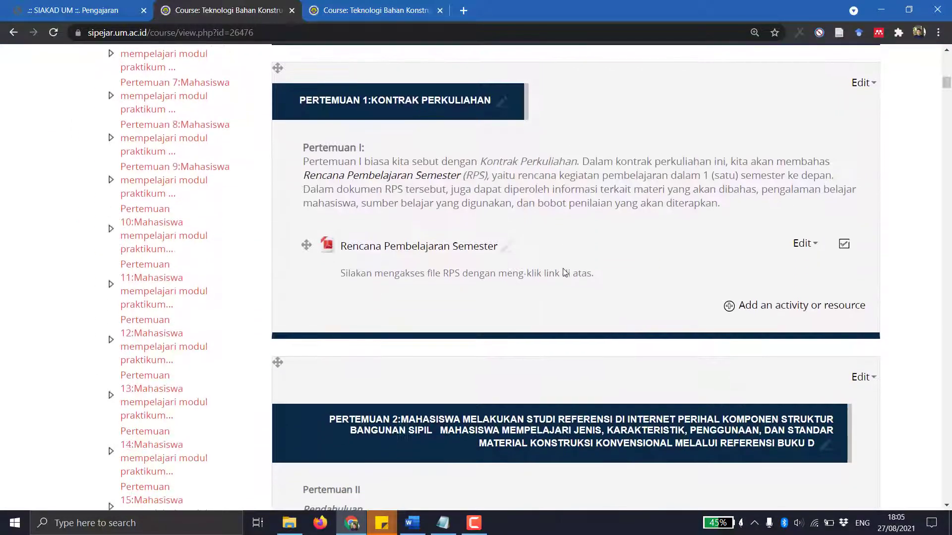
Open the source course 05234-NTSI6003-A3-13SA-20202 and examine its welcome section and Pertemuan content for comparison.
{"action": "left_click", "coordinate": [385, 18]}
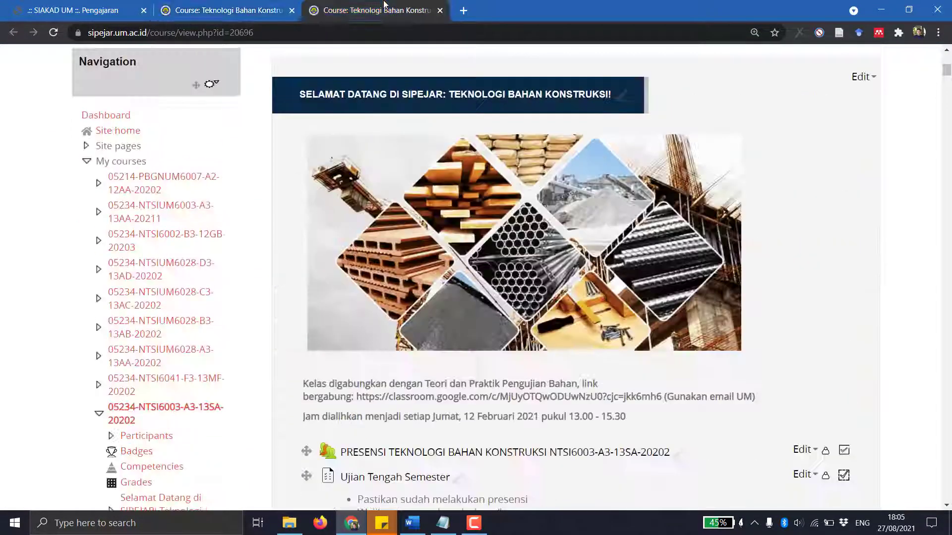
{"action": "scroll", "coordinate": [565, 187], "scroll_direction": "up", "scroll_amount": 3}
{"action": "scroll", "coordinate": [570, 189], "scroll_direction": "down", "scroll_amount": 2}
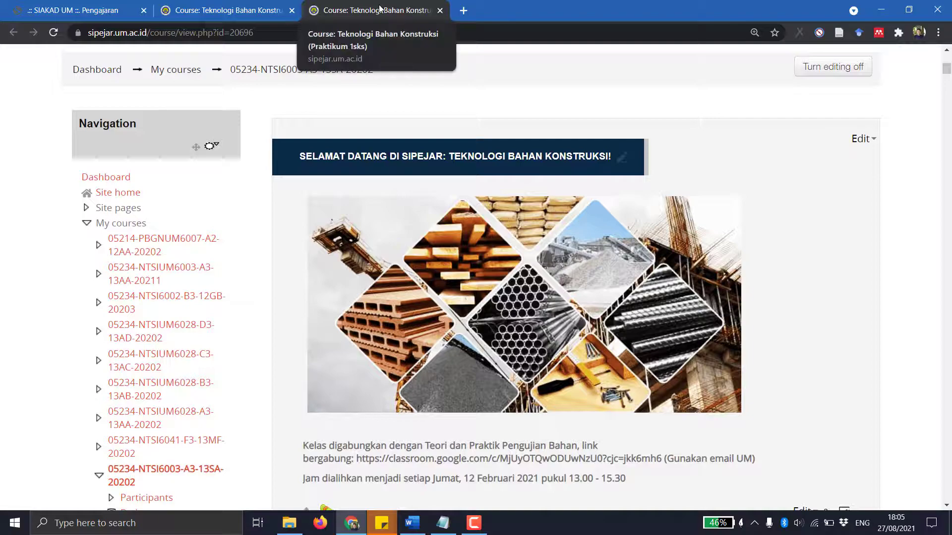
{"action": "scroll", "coordinate": [546, 164], "scroll_direction": "down", "scroll_amount": 20}
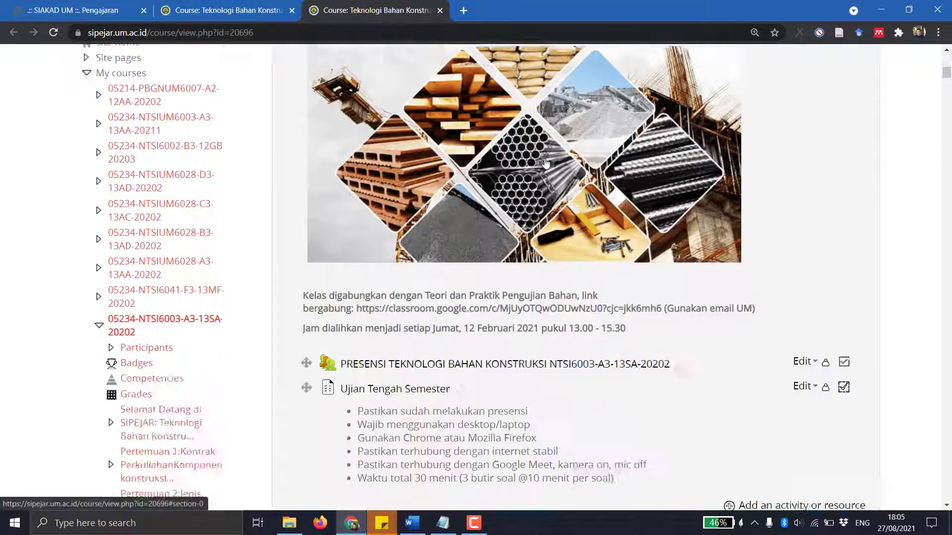
{"action": "scroll", "coordinate": [545, 164], "scroll_direction": "down", "scroll_amount": 8}
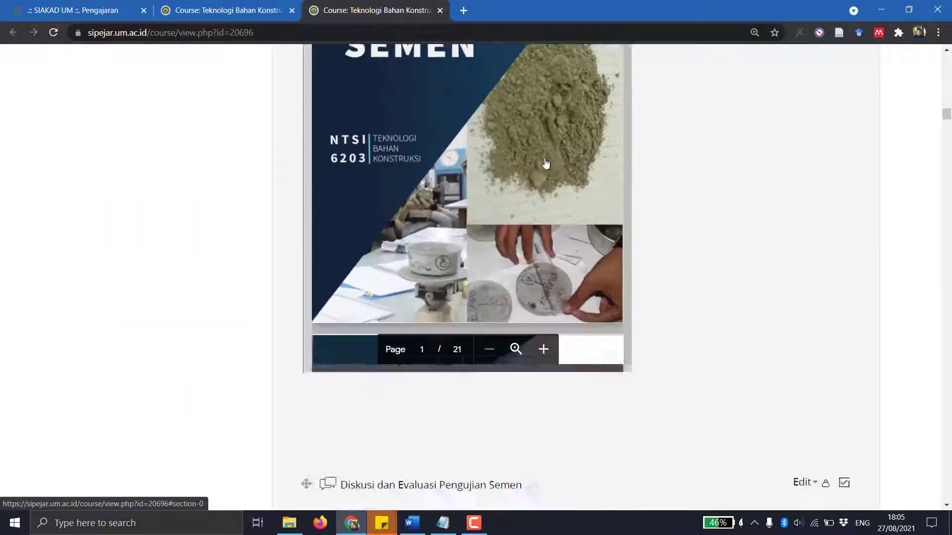
{"action": "scroll", "coordinate": [544, 163], "scroll_direction": "up", "scroll_amount": 15}
Return to course 05234-NTSIUM6003-B3-13AB-20211 and compare its imported sections and activities with the source course.
{"action": "left_click", "coordinate": [216, 6]}
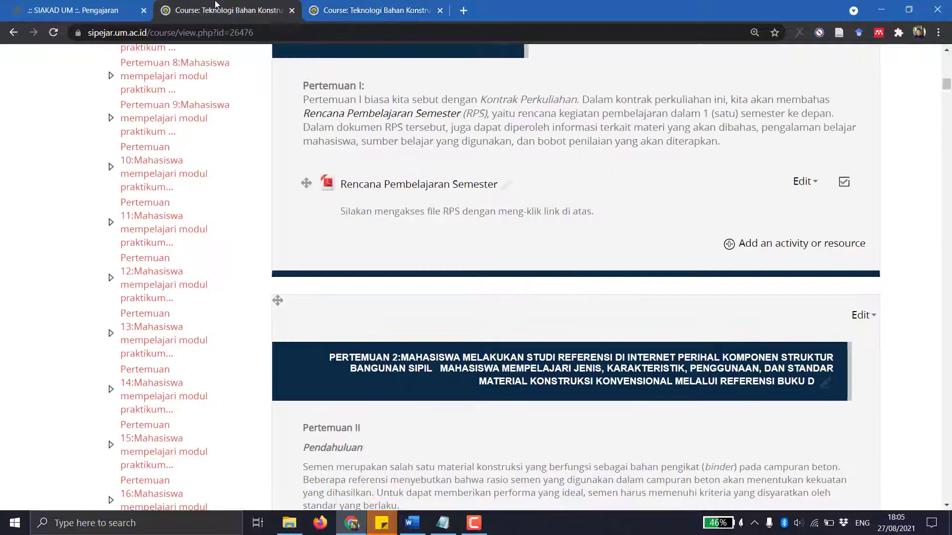
{"action": "scroll", "coordinate": [423, 163], "scroll_direction": "up", "scroll_amount": 17}
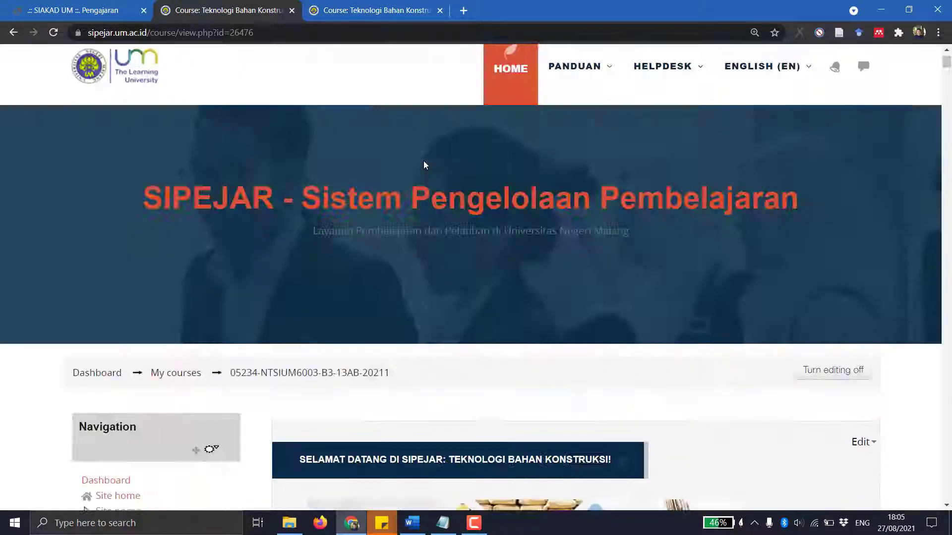
{"action": "scroll", "coordinate": [423, 163], "scroll_direction": "down", "scroll_amount": 15}
{"action": "scroll", "coordinate": [424, 163], "scroll_direction": "down", "scroll_amount": 20}
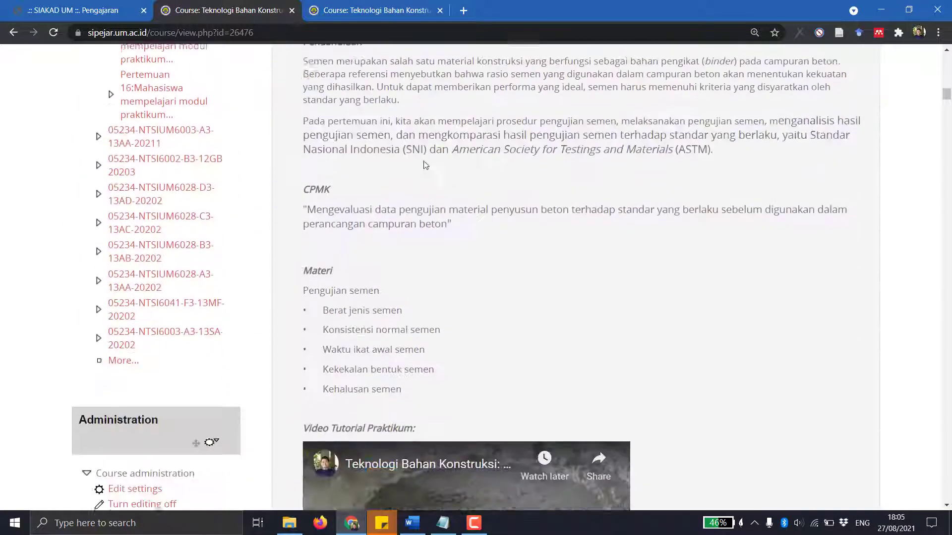
{"action": "scroll", "coordinate": [423, 165], "scroll_direction": "down", "scroll_amount": 12}
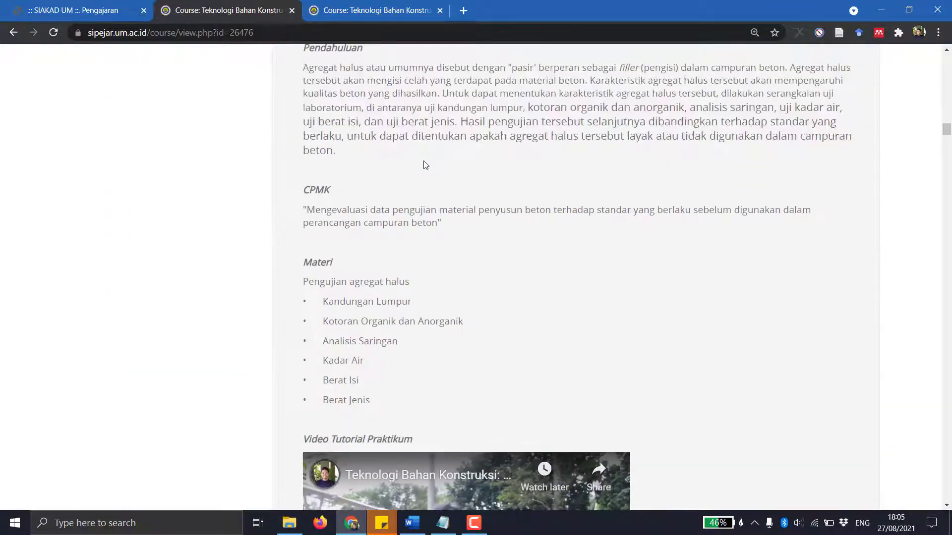
{"action": "scroll", "coordinate": [424, 165], "scroll_direction": "up", "scroll_amount": 20}
{"action": "scroll", "coordinate": [425, 164], "scroll_direction": "up", "scroll_amount": 10}
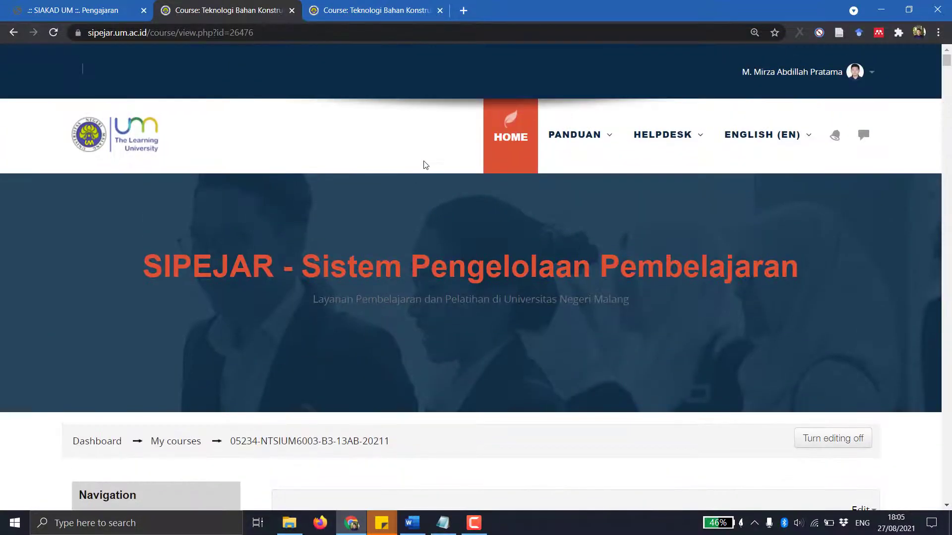
{"action": "scroll", "coordinate": [430, 153], "scroll_direction": "down", "scroll_amount": 8}
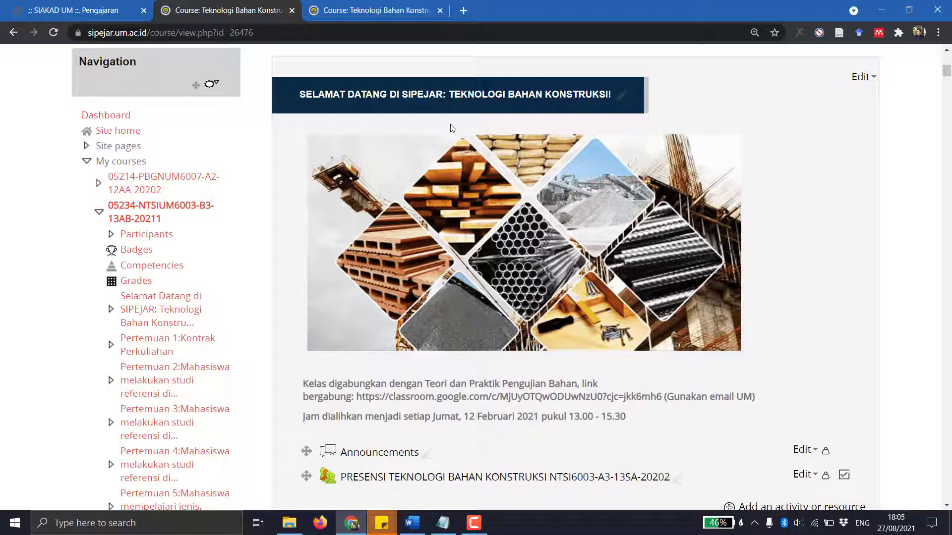
{"action": "scroll", "coordinate": [452, 129], "scroll_direction": "down", "scroll_amount": 2}
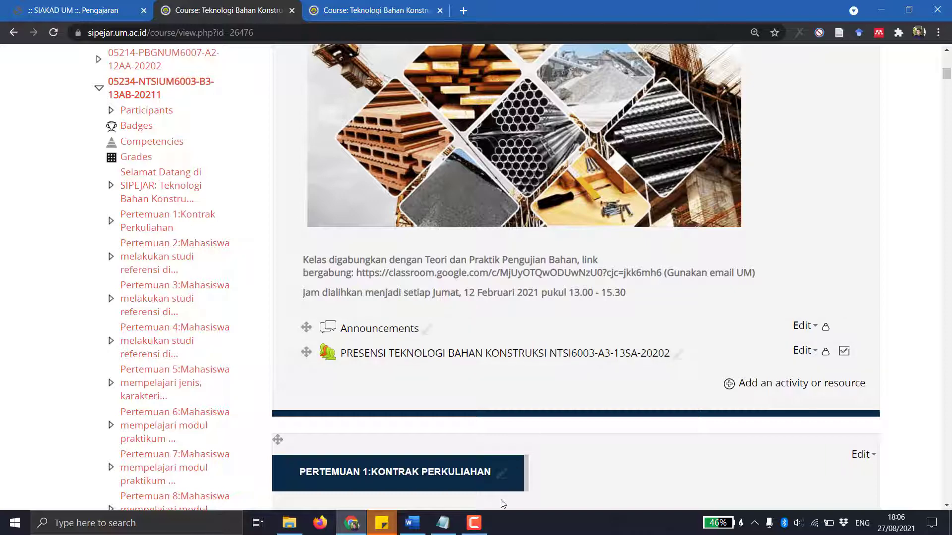
{"action": "left_click", "coordinate": [482, 529]}
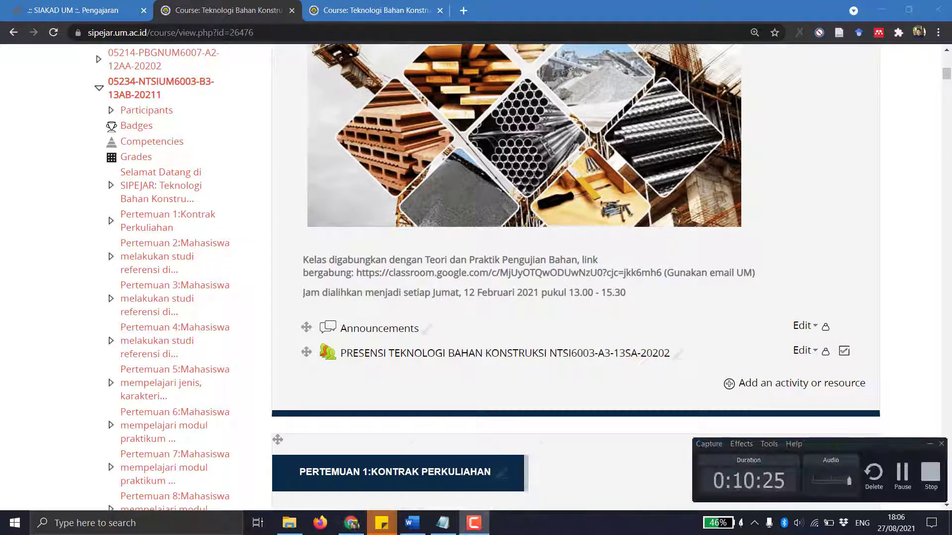